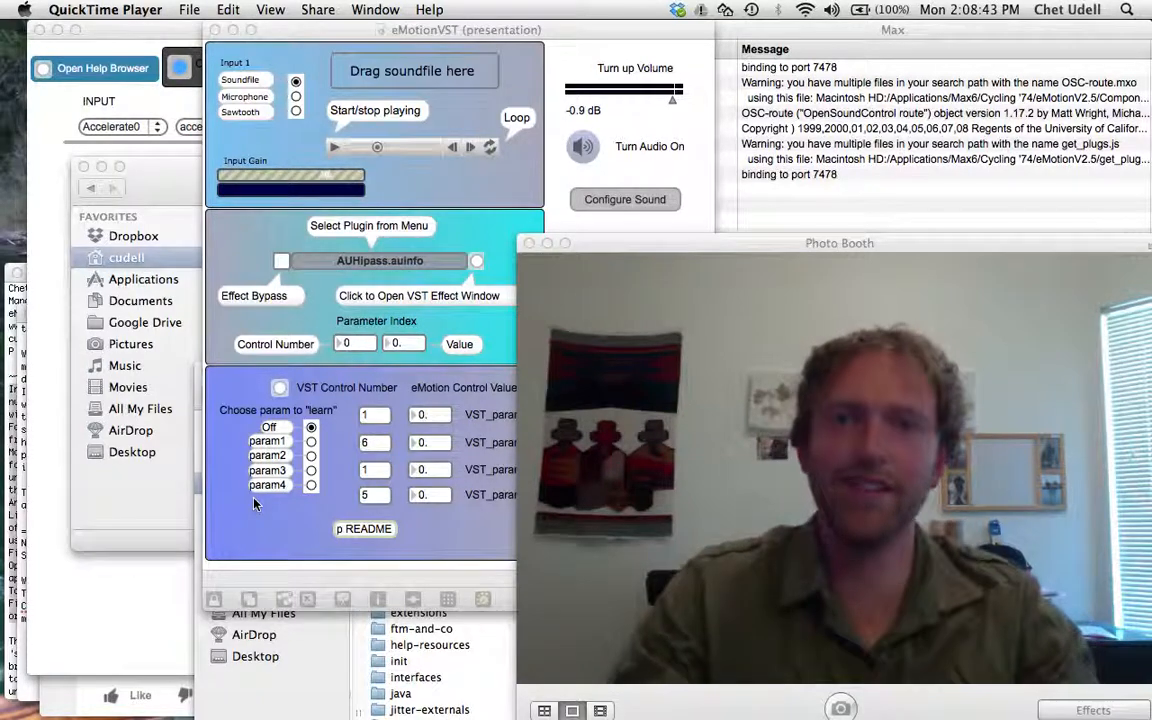
# - Start playing the soundfile in eMotionVST and raise the output volume to 0.3 dB
pyautogui.click(305, 30)
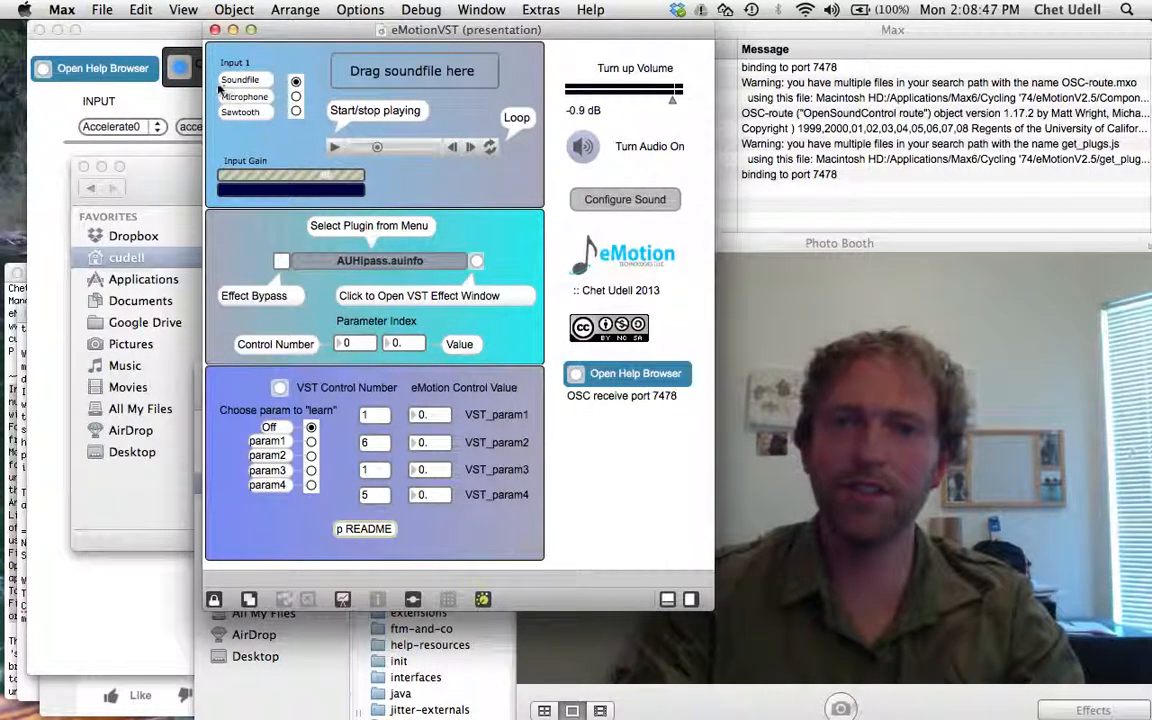
pyautogui.click(335, 148)
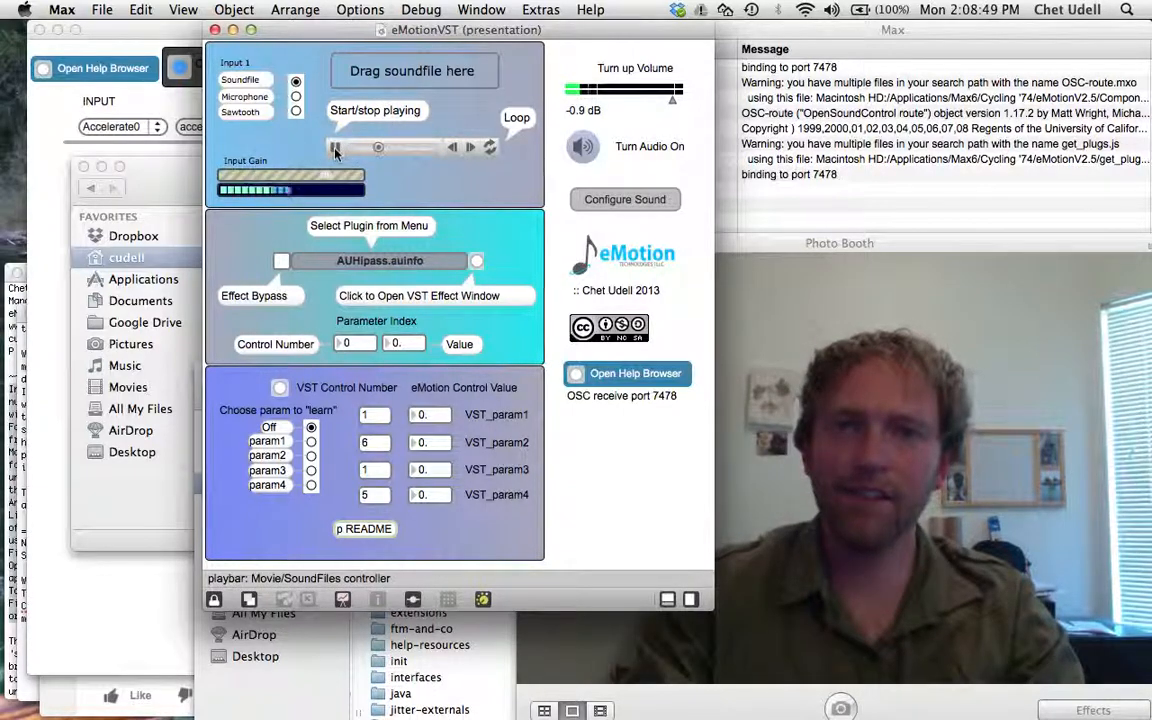
pyautogui.moveTo(669, 102)
pyautogui.mouseDown()
pyautogui.moveTo(643, 100)
pyautogui.moveTo(676, 100)
pyautogui.mouseUp()
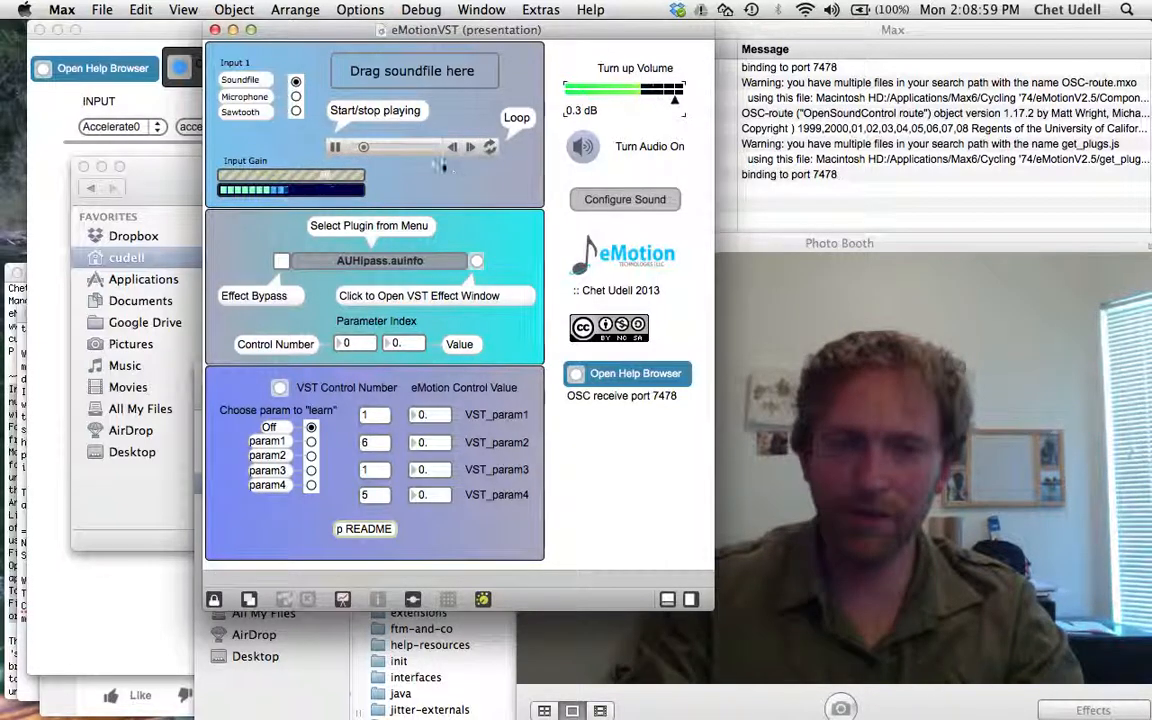
# - Choose the AUHipass.auinfo plugin, open its effect window and move that window higher
pyautogui.click(345, 262)
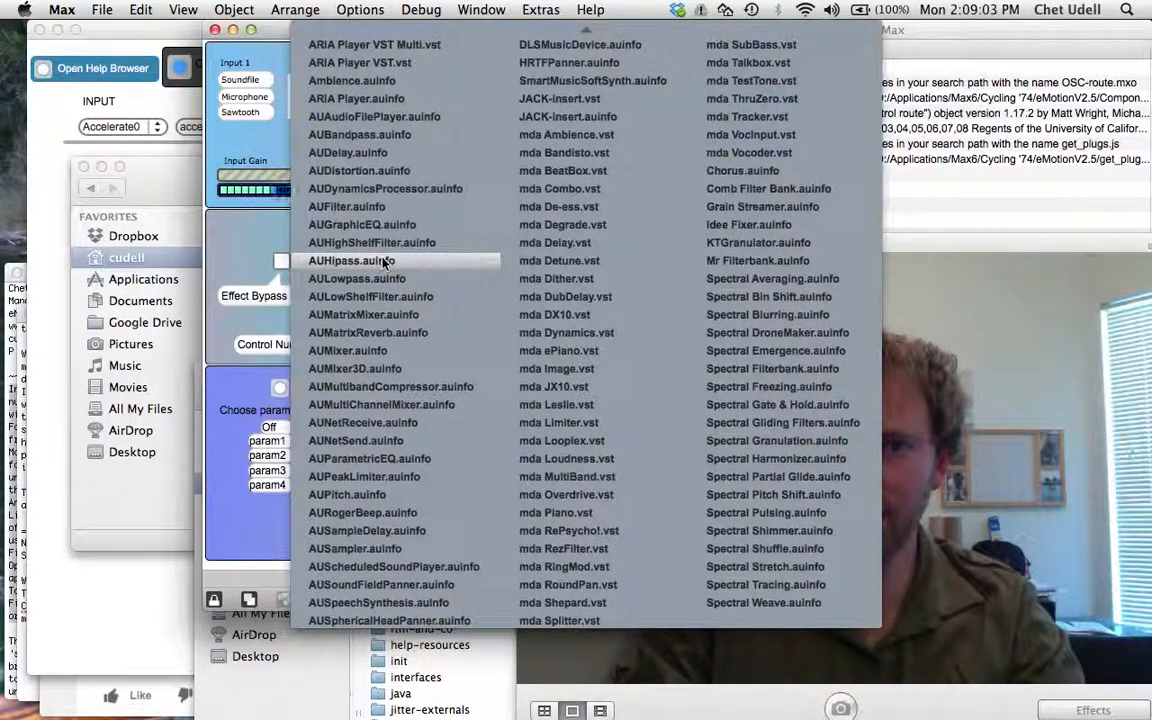
pyautogui.click(350, 260)
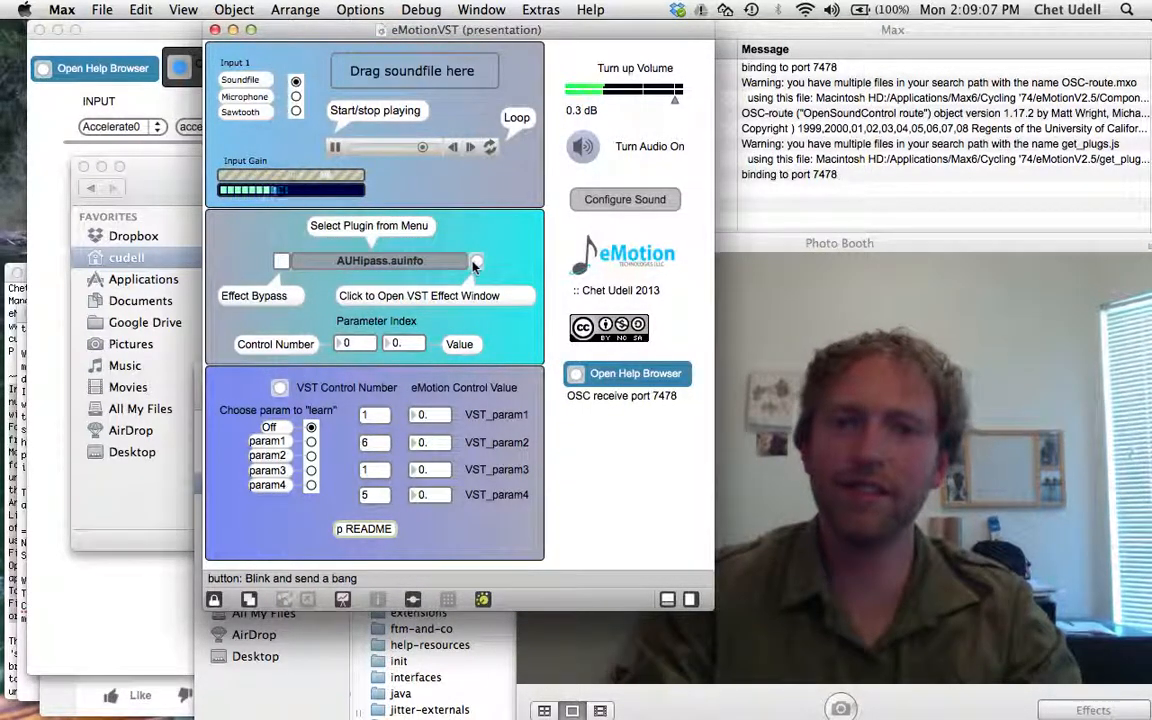
pyautogui.click(480, 263)
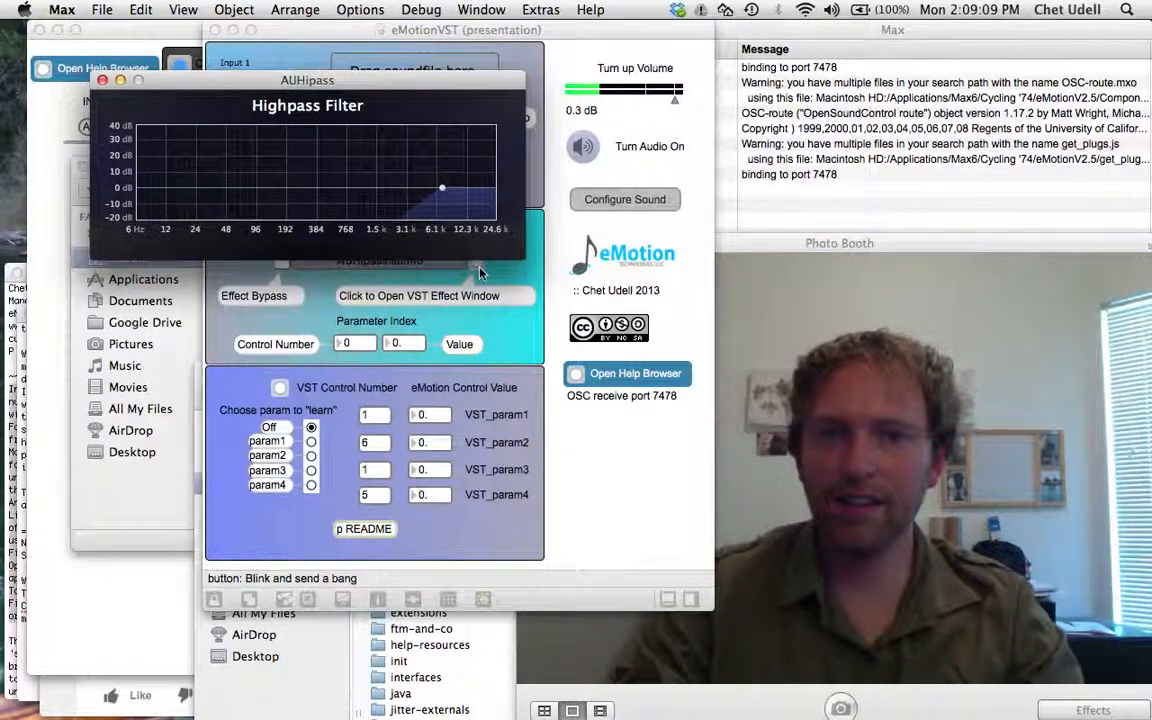
pyautogui.moveTo(350, 80); pyautogui.dragTo(343, 46)
# - Move the highpass filter point to about 3787 Hz and stop the soundfile playback
pyautogui.moveTo(434, 160); pyautogui.dragTo(409, 140)
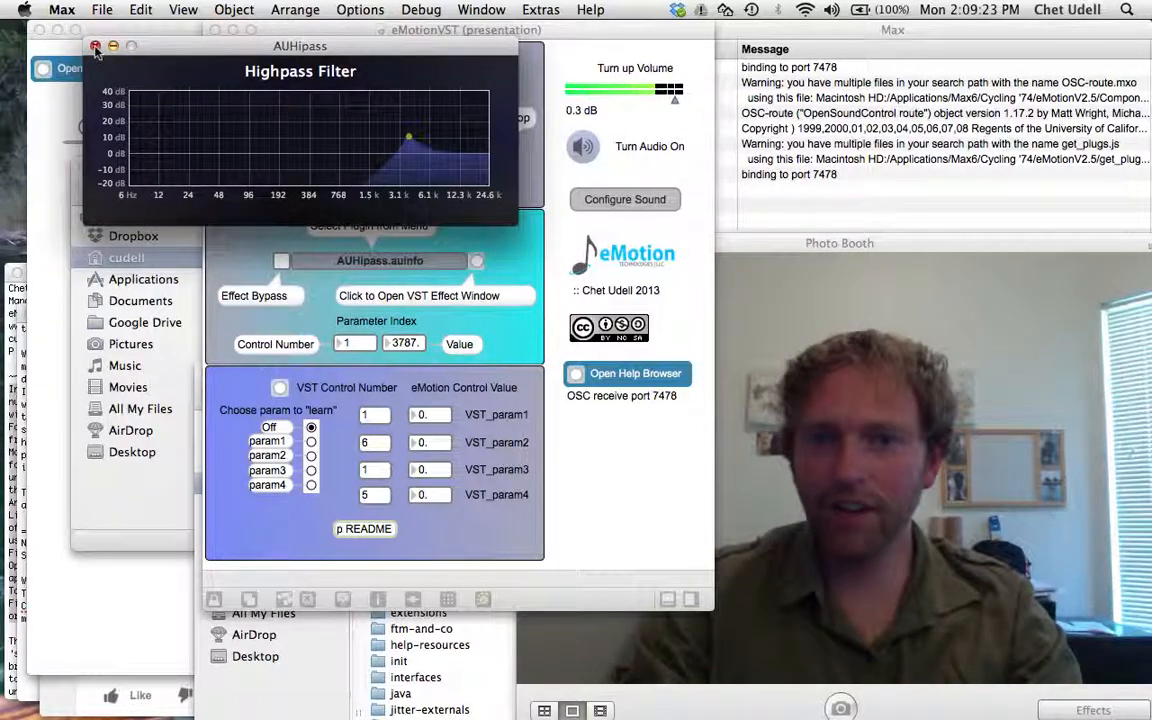
pyautogui.press('super+Tab')
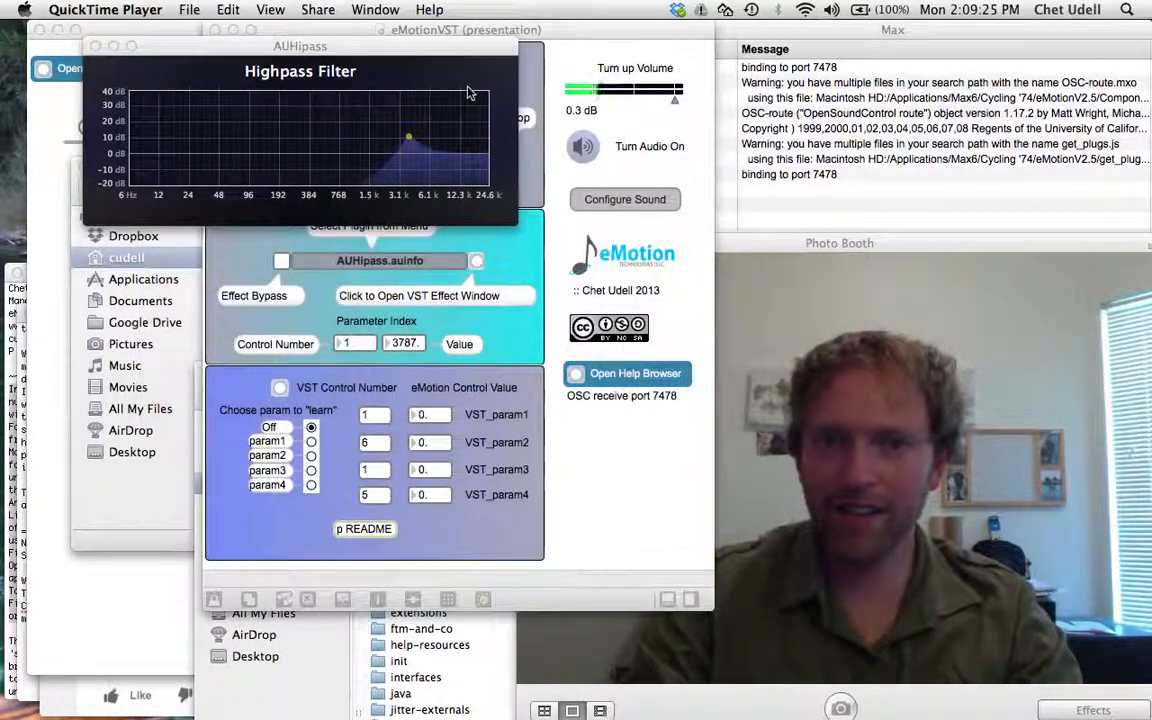
pyautogui.press('super+Tab')
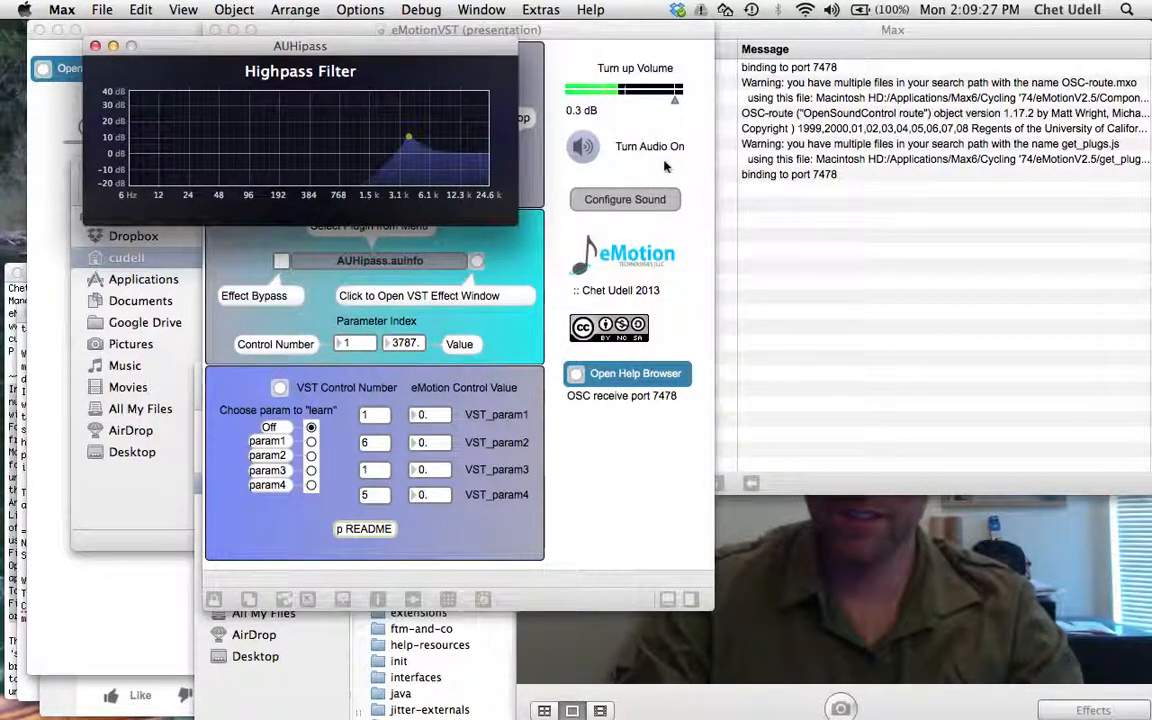
pyautogui.click(535, 104)
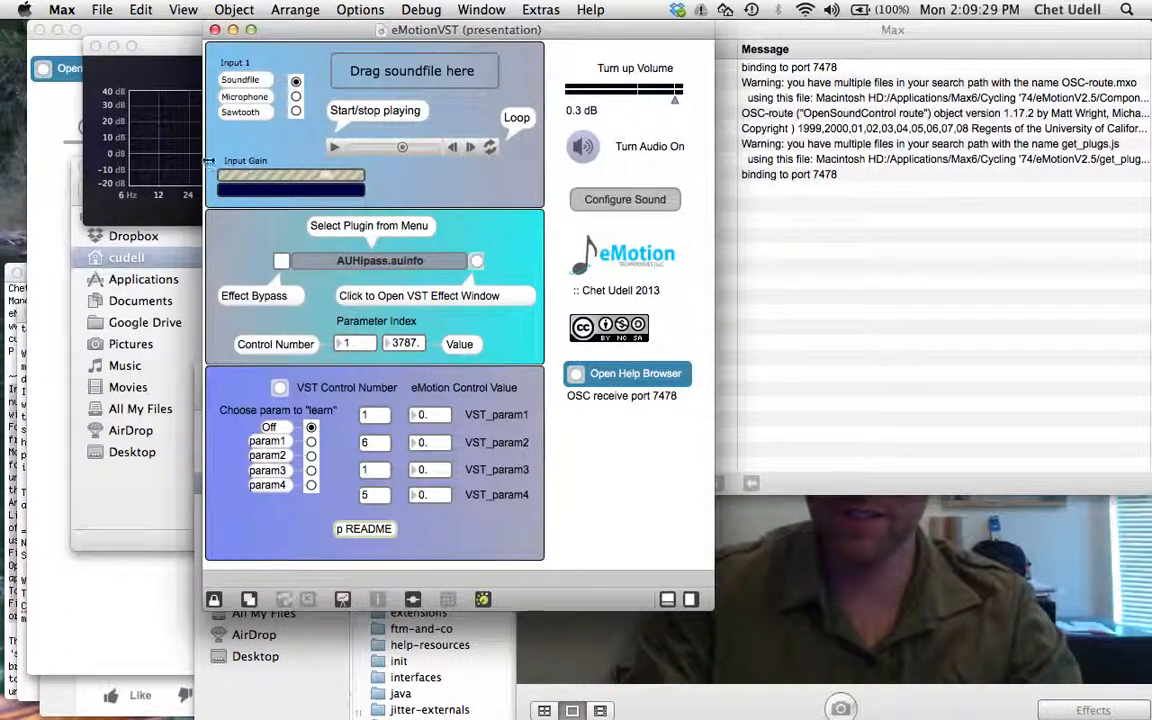
# - Move the highpass filter point around, ending at about 344 Hz and 15.72 dB, to examine the Parameter Index control number and value
pyautogui.click(170, 145)
pyautogui.moveTo(407, 141); pyautogui.dragTo(352, 130)
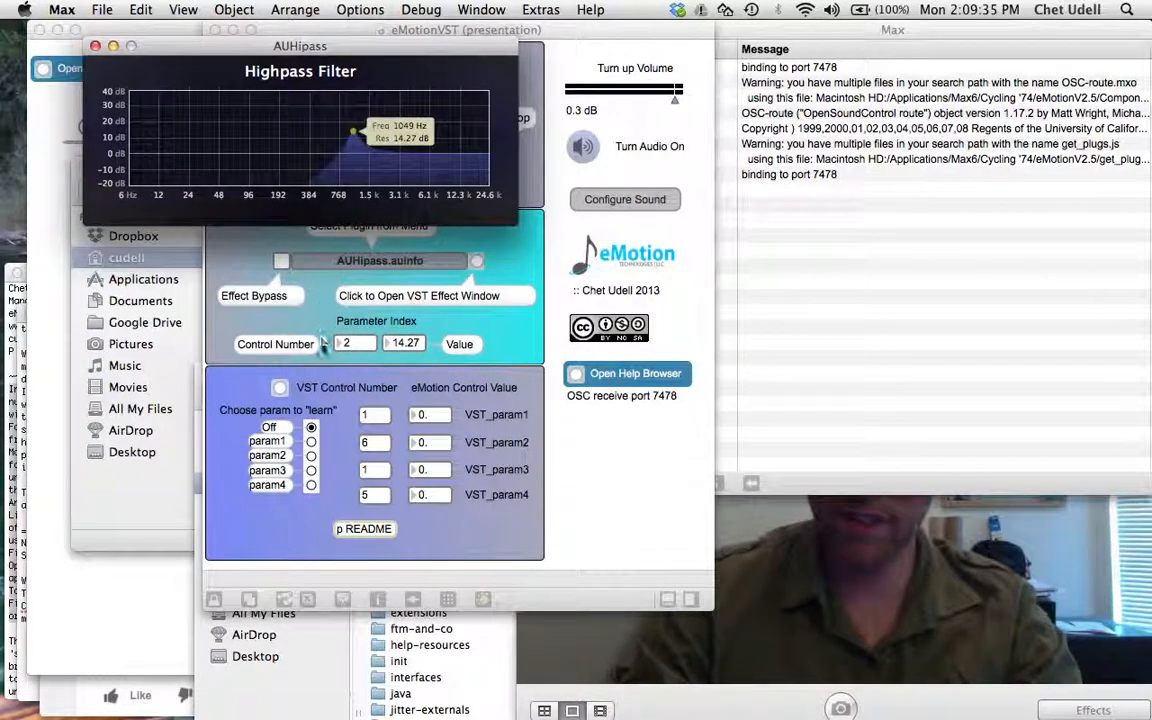
pyautogui.click(322, 343)
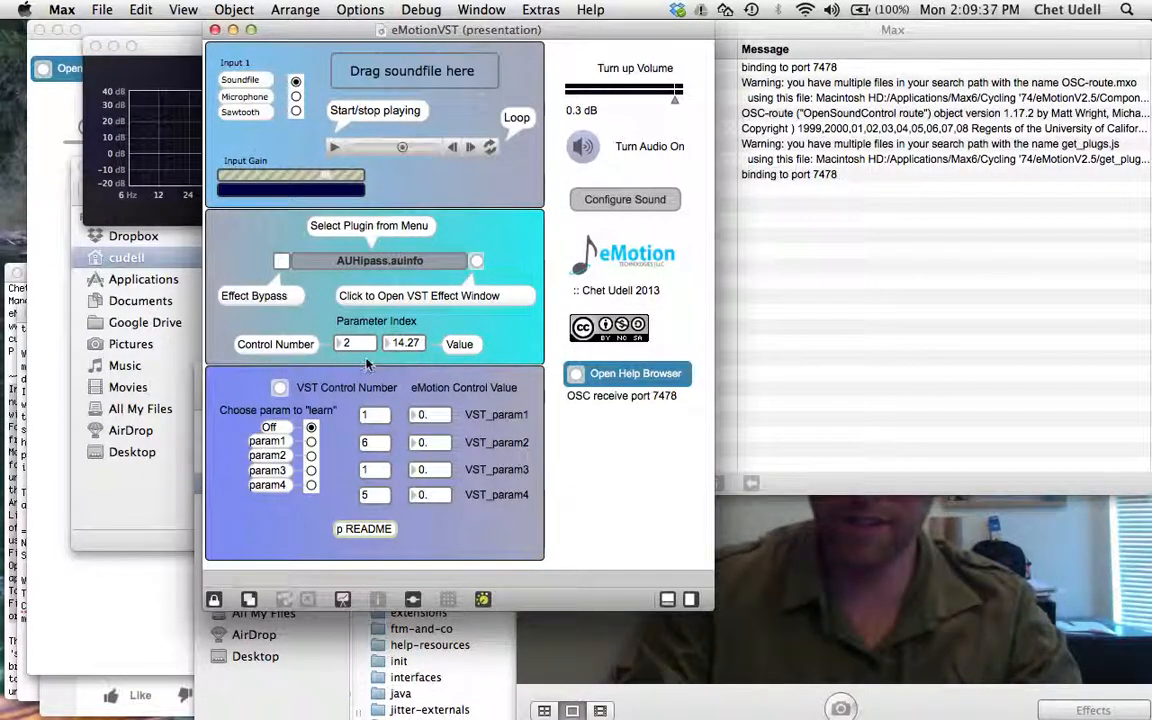
pyautogui.click(180, 92)
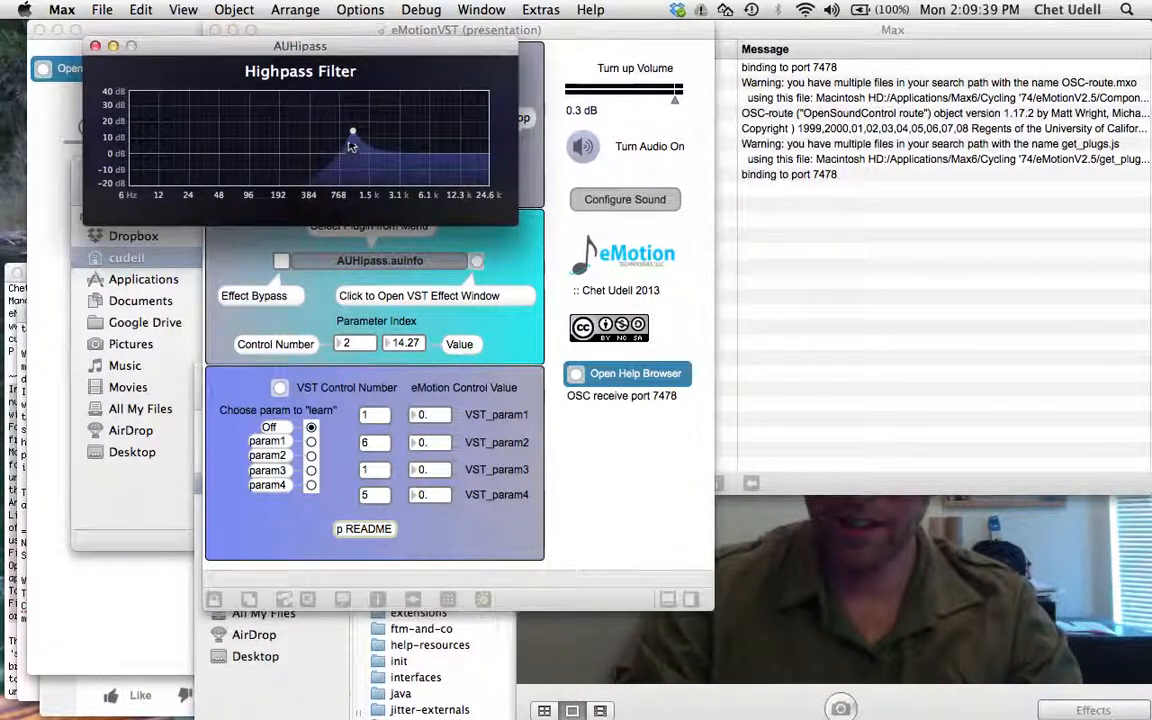
pyautogui.moveTo(355, 138); pyautogui.dragTo(283, 133)
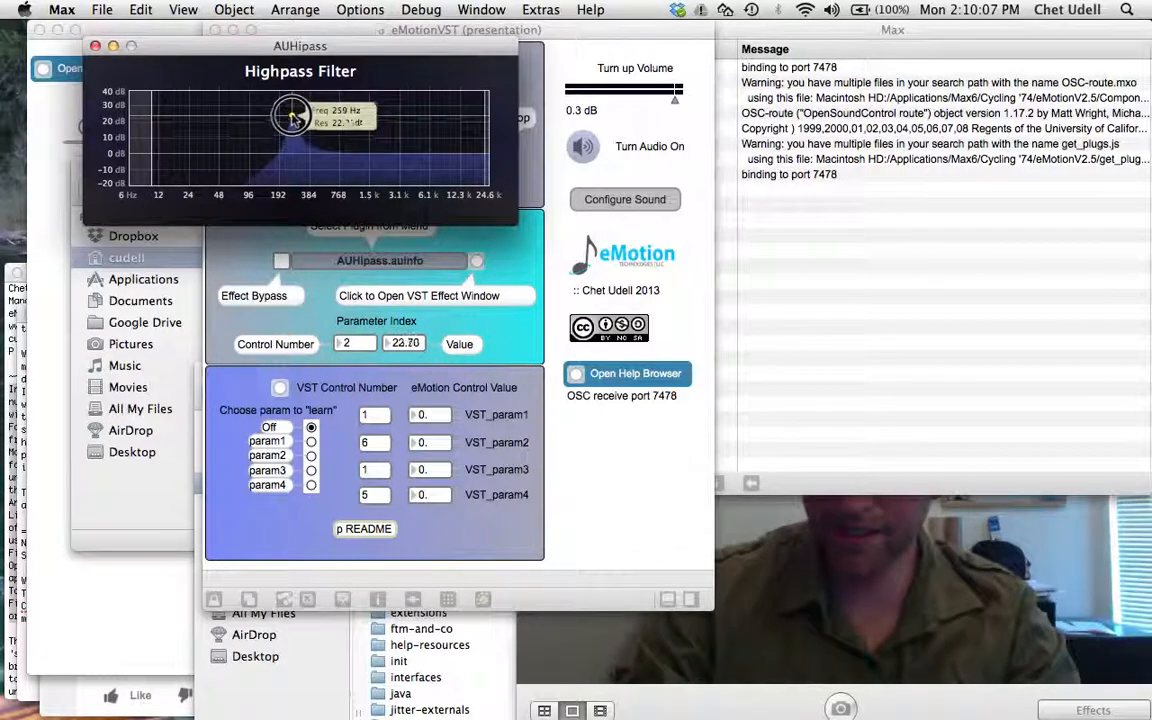
pyautogui.moveTo(334, 121); pyautogui.dragTo(308, 135)
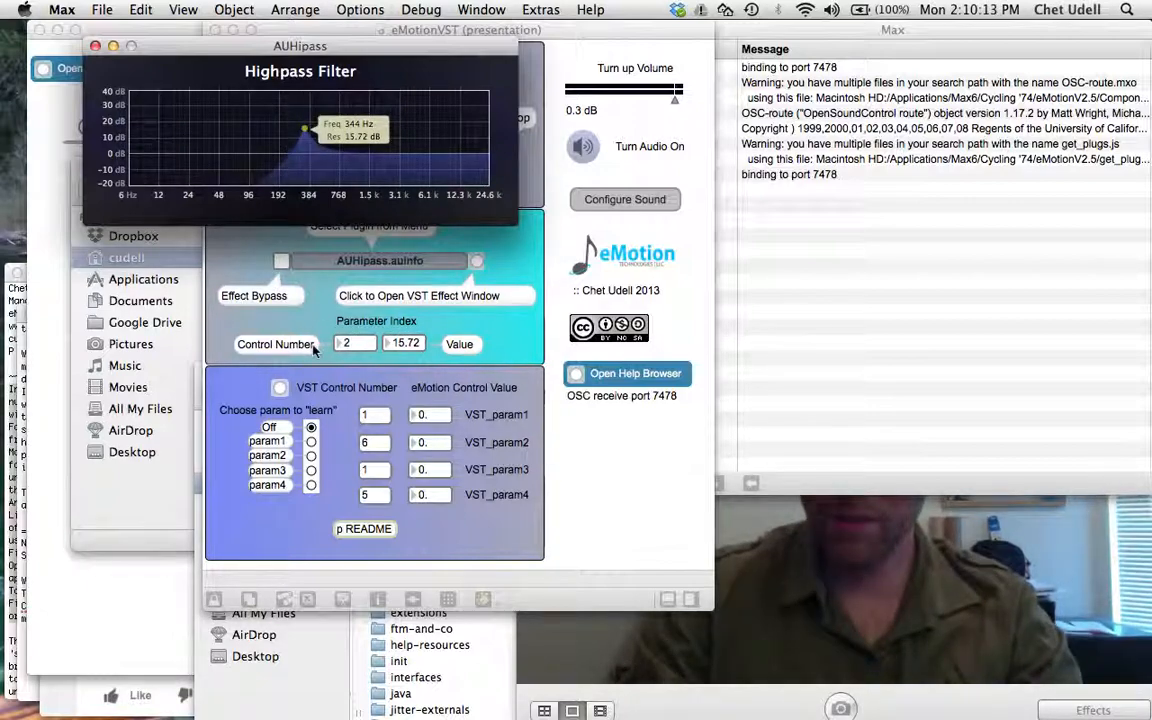
# - Learn the filter frequency as param1 by moving the filter point to about 410 Hz, and turn learning off
pyautogui.click(312, 443)
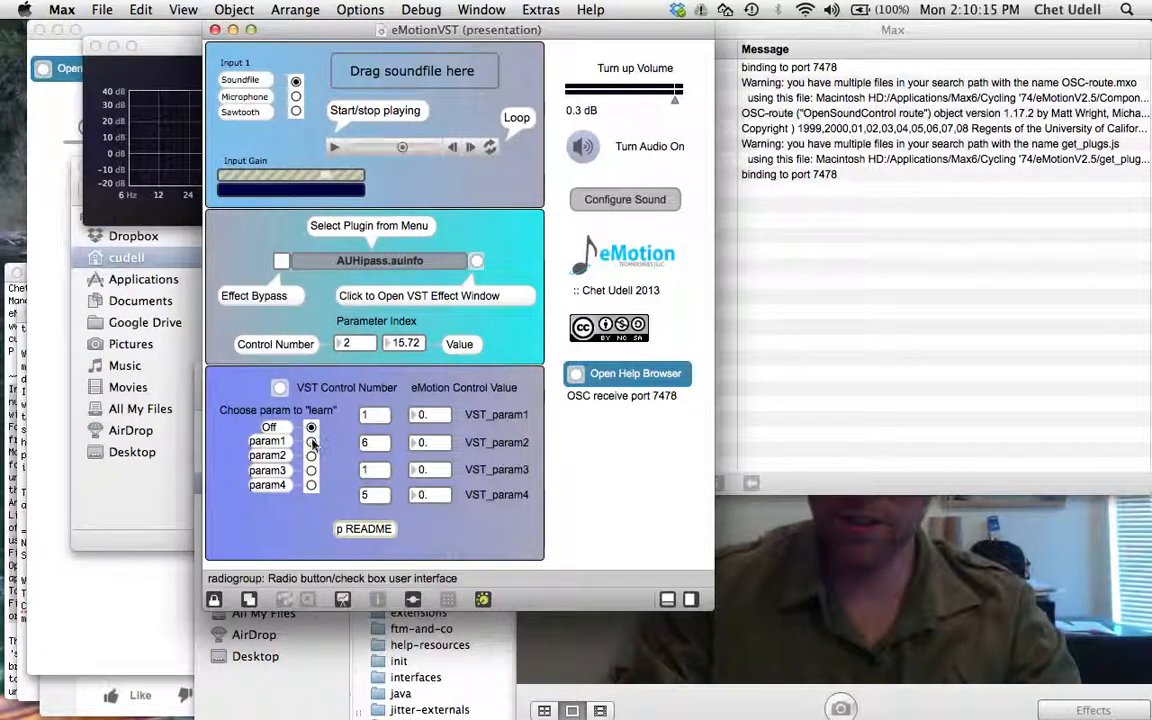
pyautogui.click(311, 442)
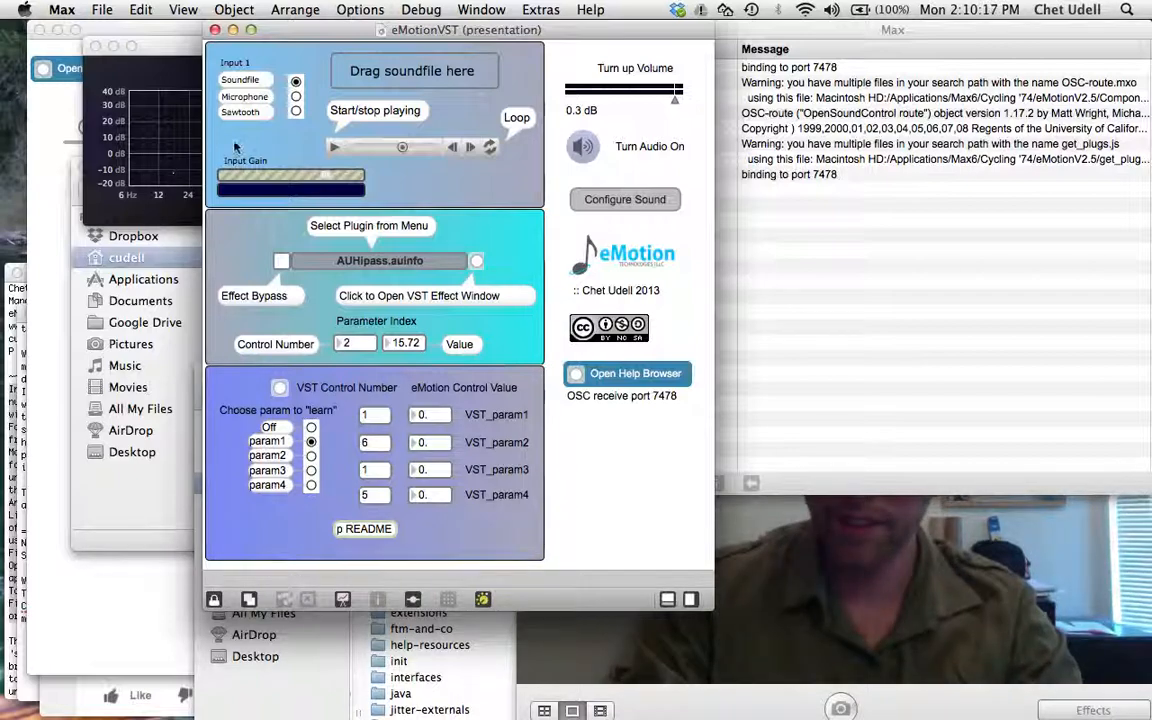
pyautogui.click(167, 132)
pyautogui.moveTo(304, 134); pyautogui.dragTo(313, 134)
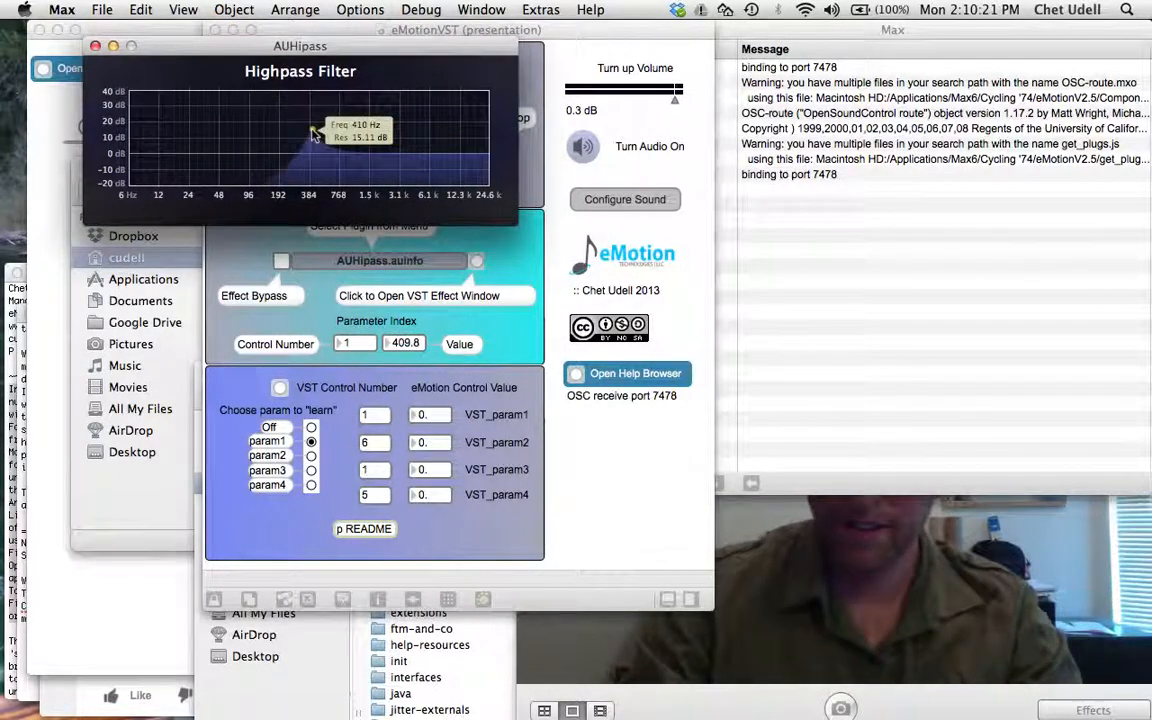
pyautogui.click(311, 428)
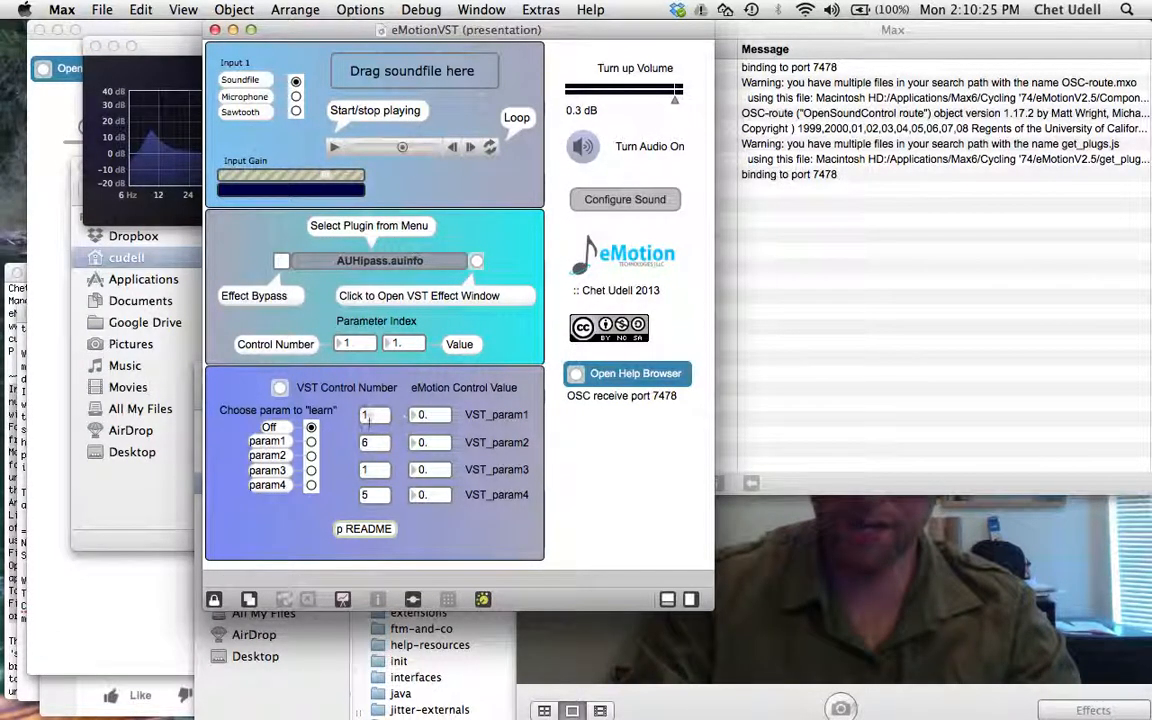
# - Learn the filter resonance as param2 by raising the filter point to about 17.11 dB, and turn learning off
pyautogui.click(311, 455)
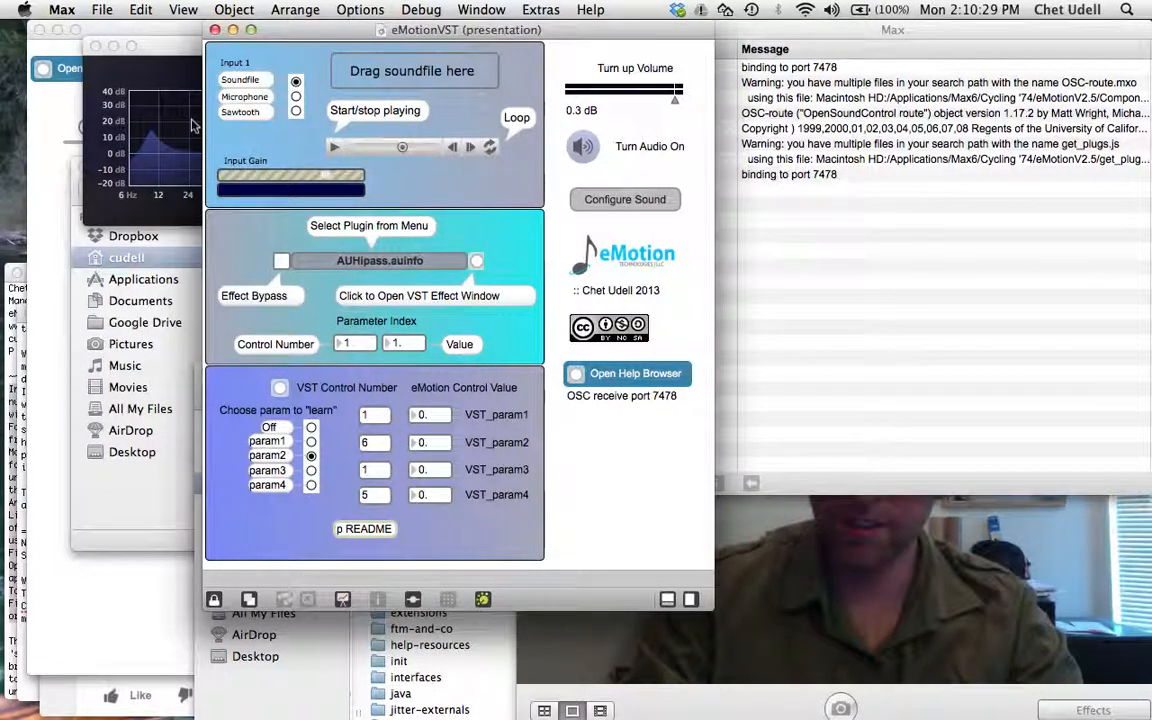
pyautogui.click(179, 62)
pyautogui.moveTo(313, 131)
pyautogui.mouseDown()
pyautogui.moveTo(150, 88)
pyautogui.moveTo(314, 116)
pyautogui.moveTo(313, 127)
pyautogui.mouseUp()
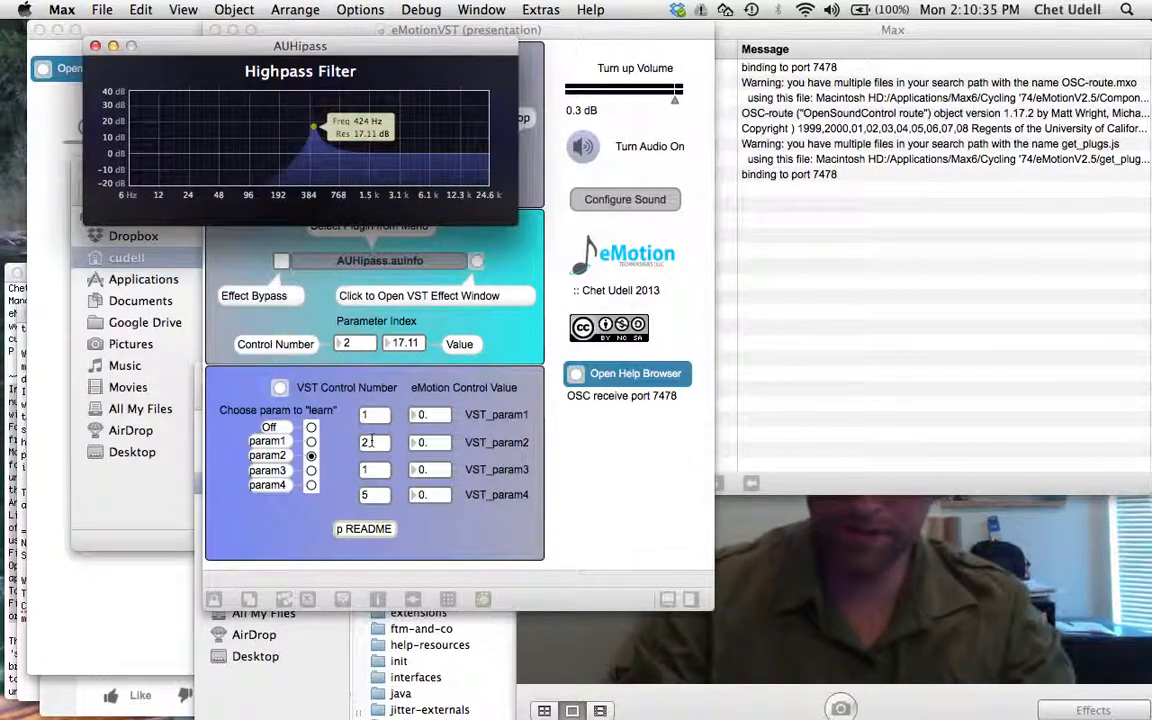
pyautogui.click(312, 428)
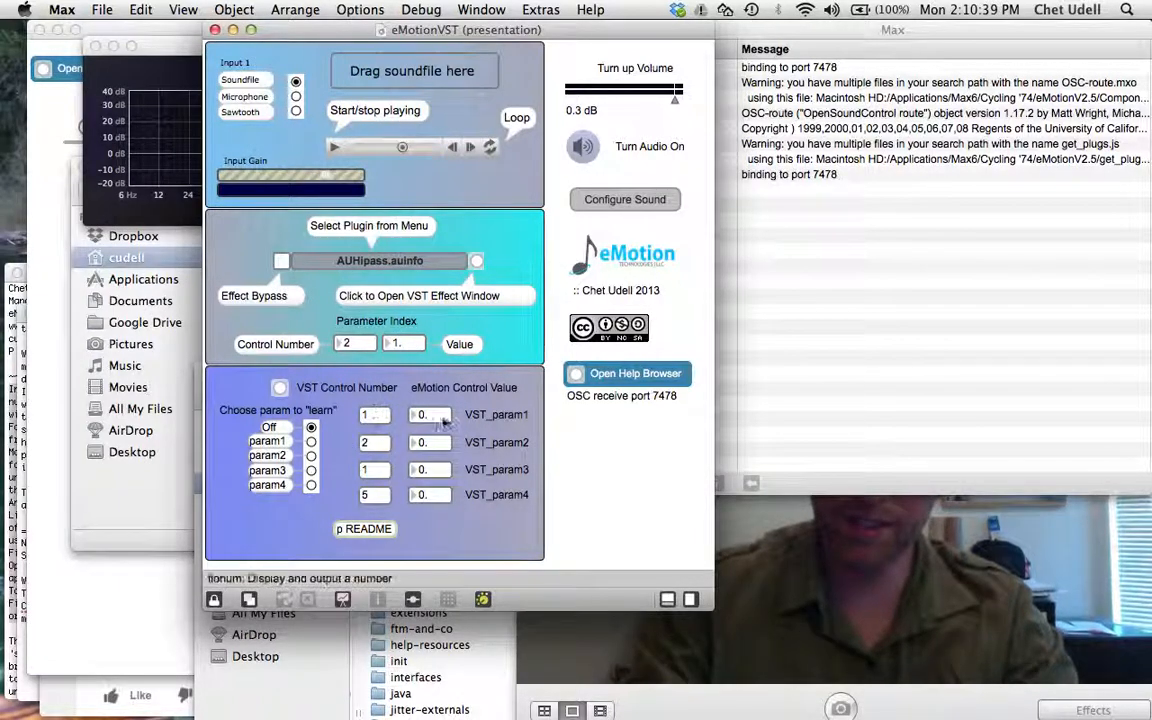
# - Switch to eMotion_DDW, open the Fuse Box and move its window out of the way
pyautogui.click(760, 583)
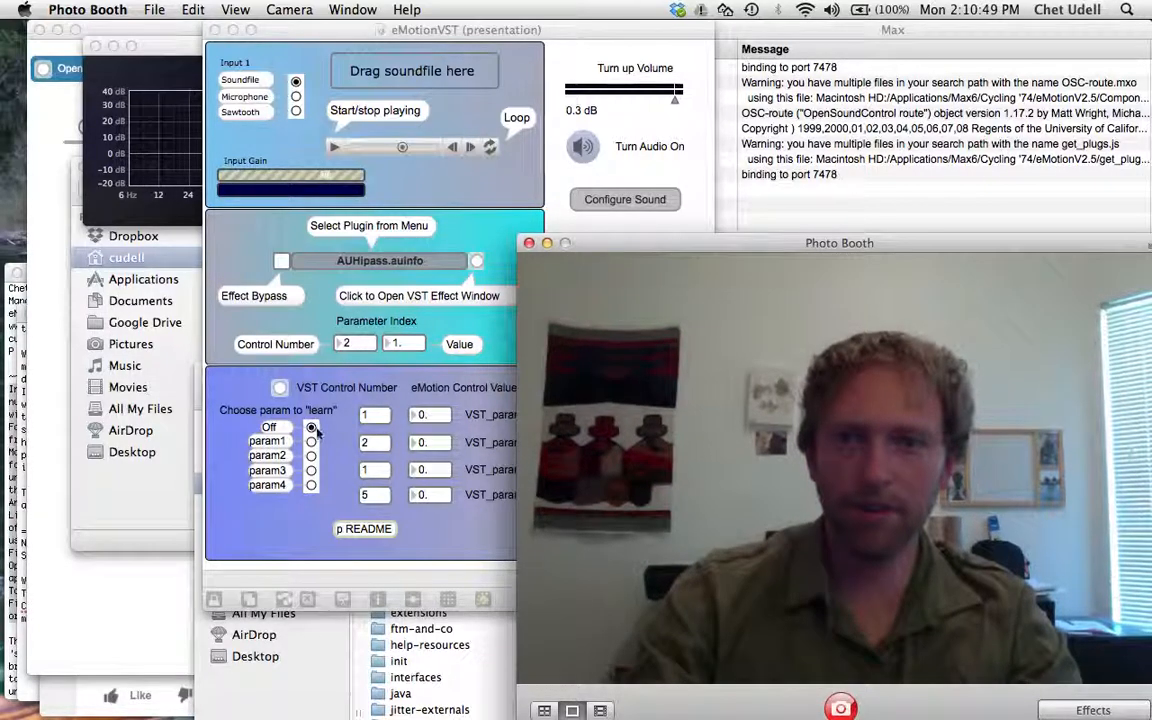
pyautogui.click(55, 194)
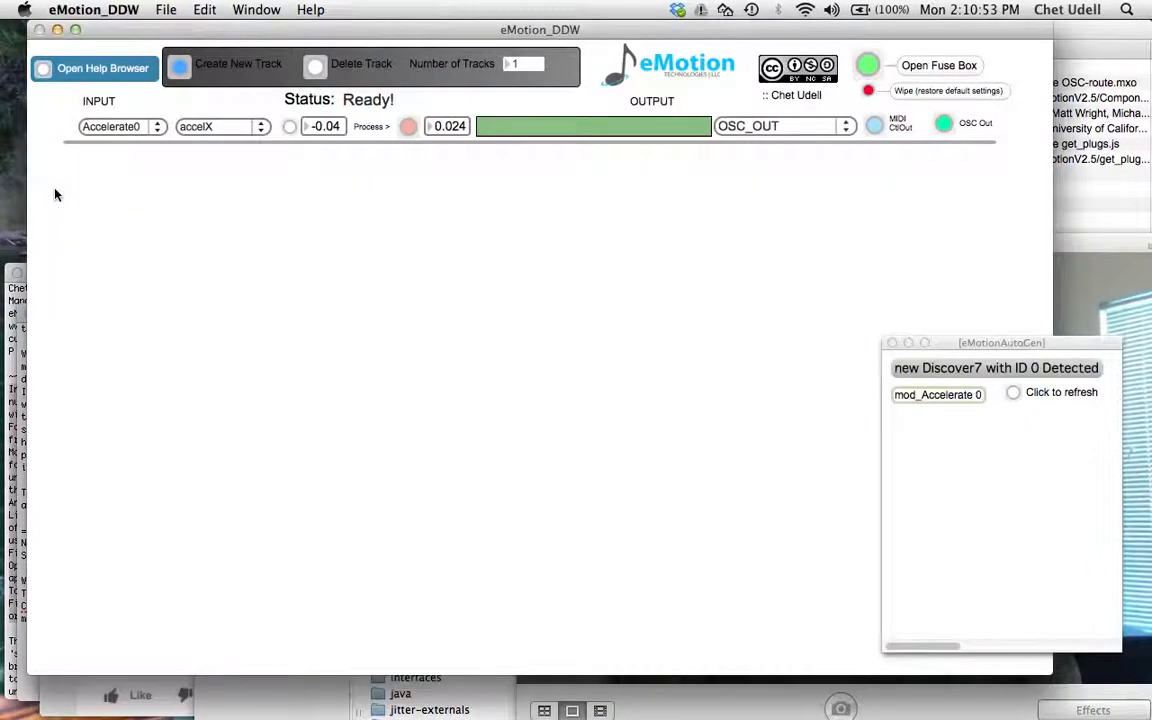
pyautogui.click(869, 66)
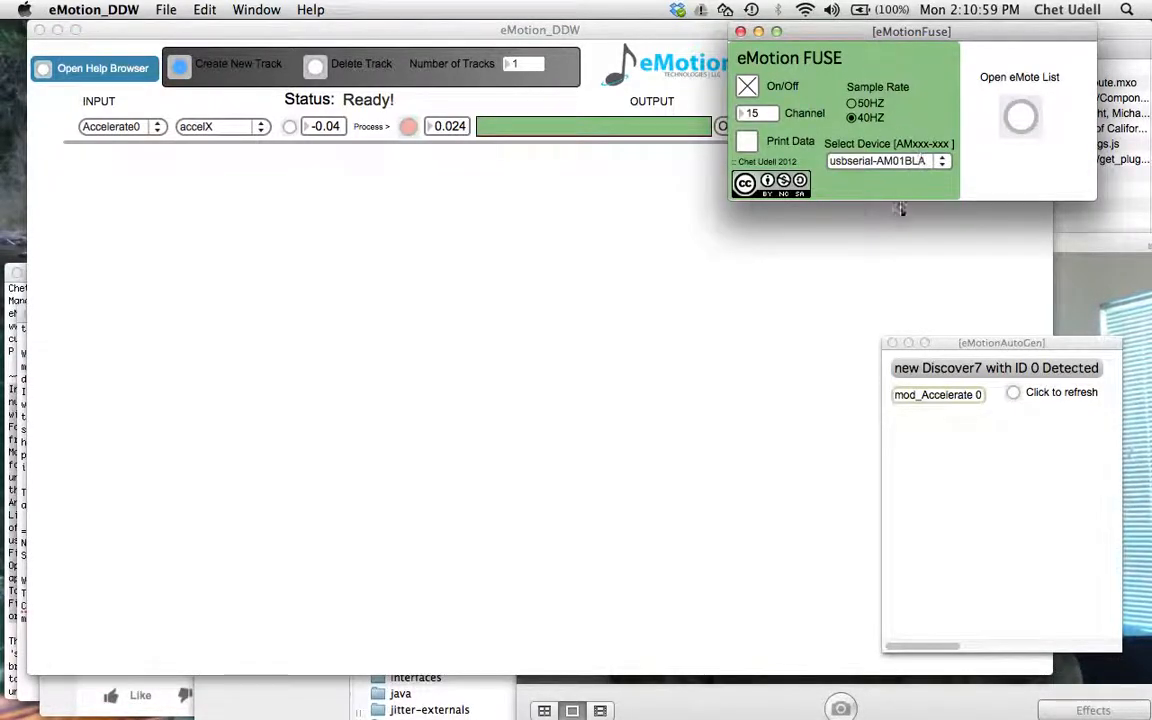
pyautogui.moveTo(824, 48); pyautogui.dragTo(897, 139)
pyautogui.click(830, 100)
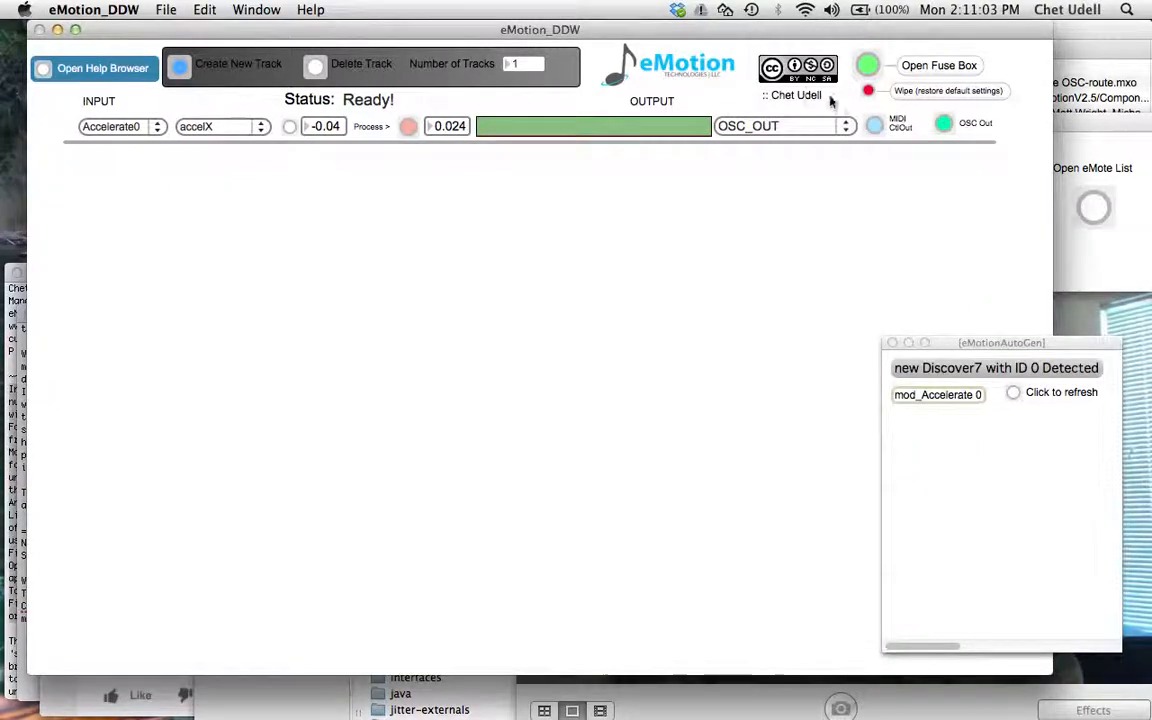
# - Route the Accelerate0 accelX input of the track to the /VST_param1 output
pyautogui.click(785, 128)
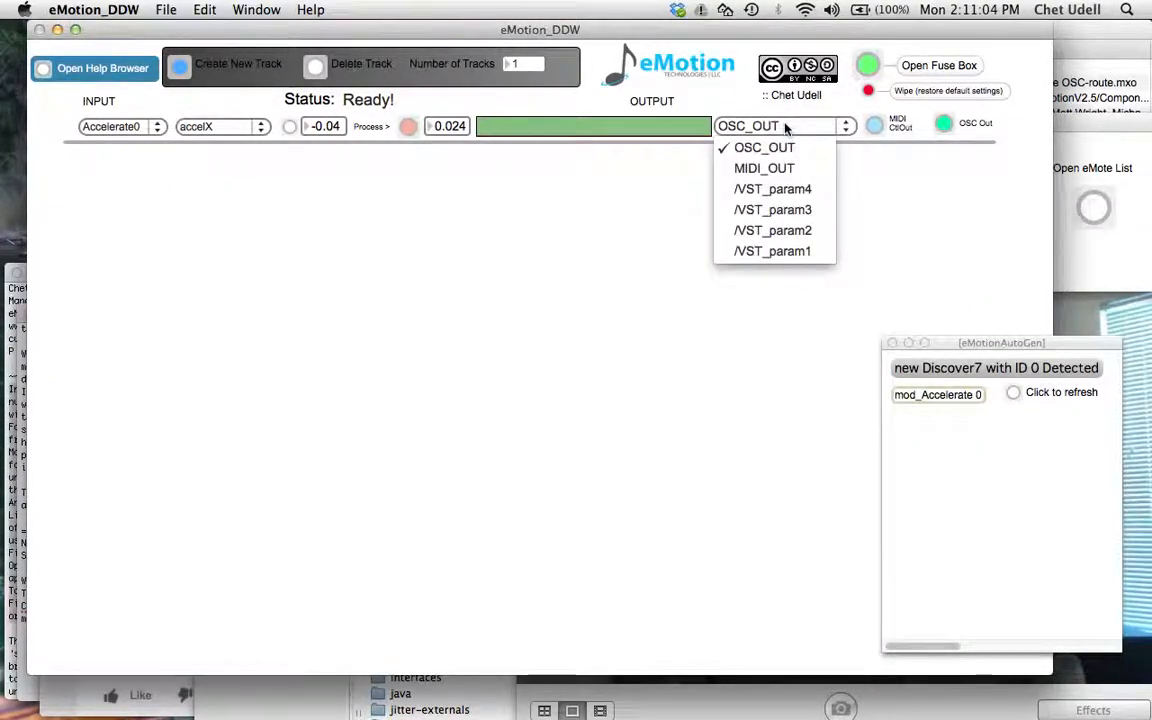
pyautogui.click(776, 252)
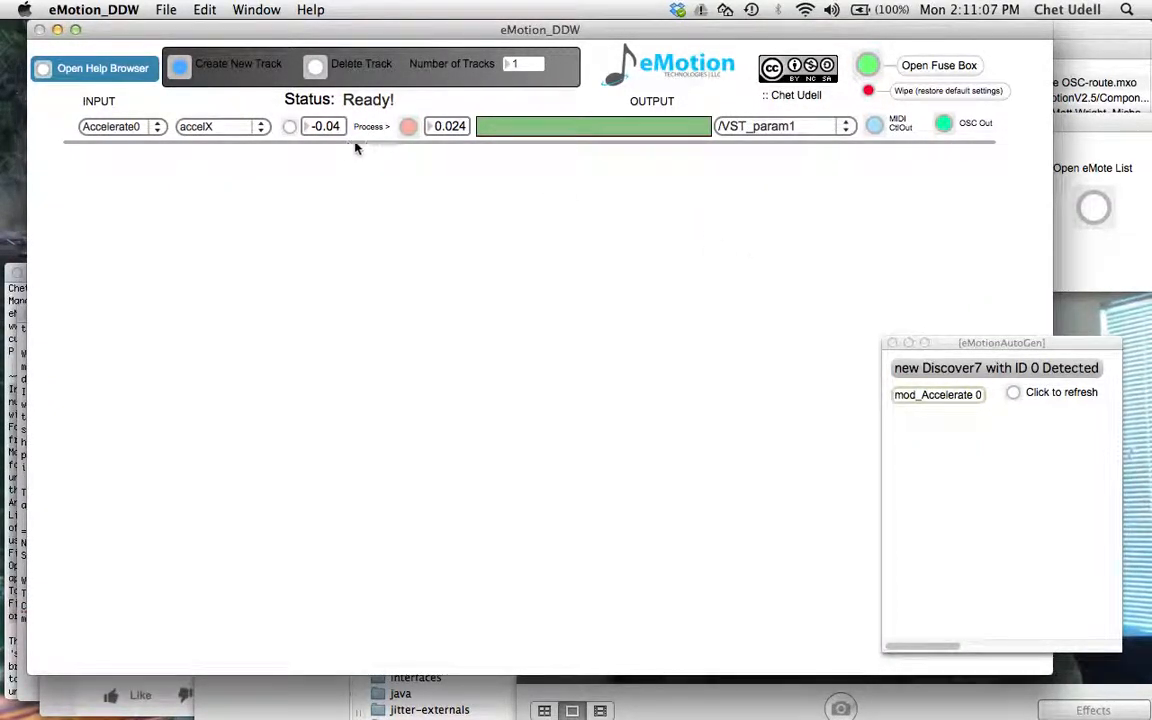
pyautogui.click(231, 127)
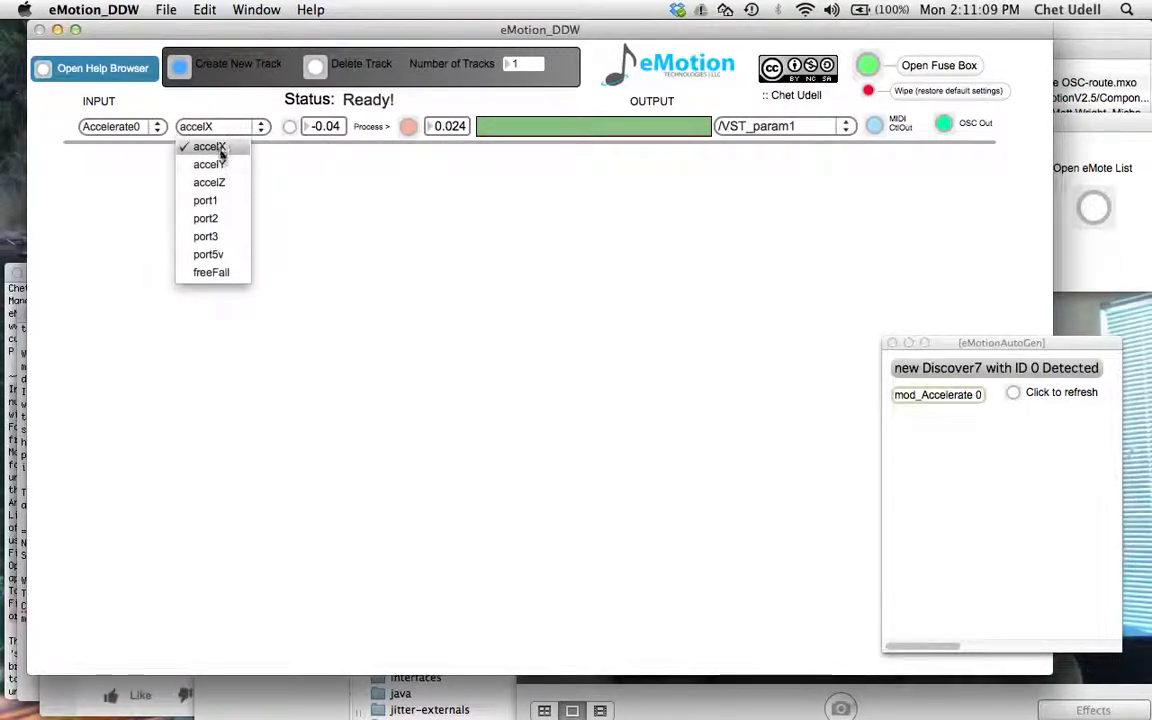
pyautogui.click(221, 150)
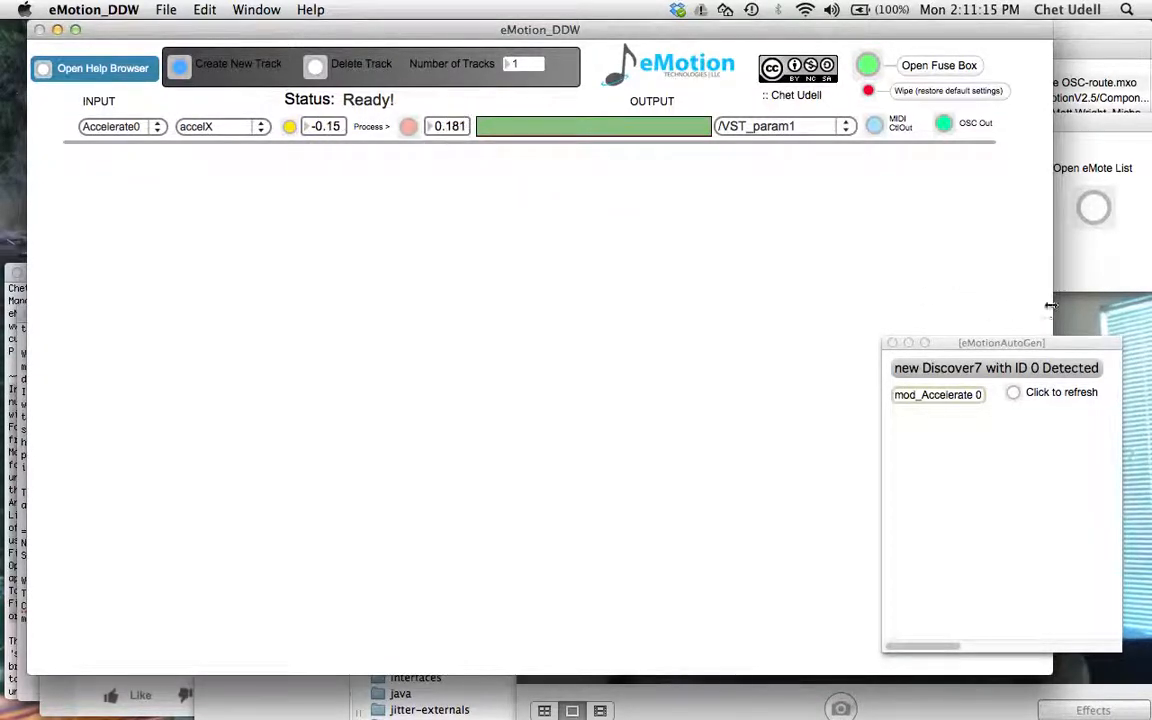
# - Switch to Max and open the AUHipass effect window to watch how the filter responds to the accelerometer
pyautogui.press('super+Tab')
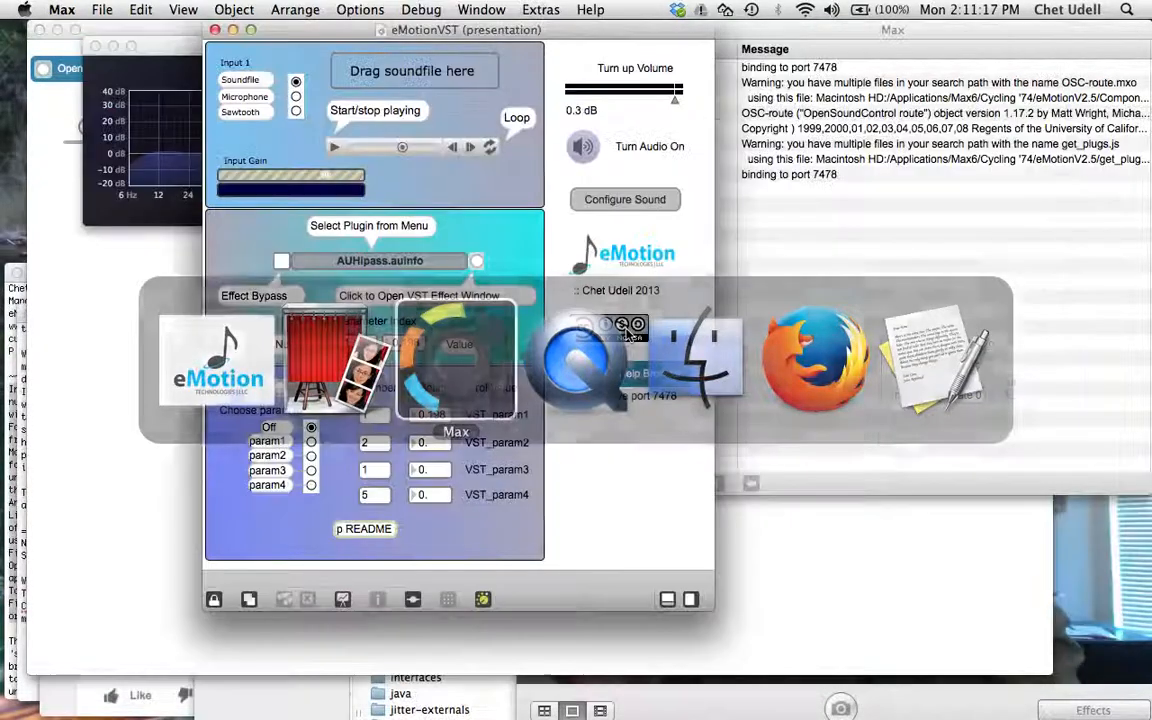
pyautogui.click(467, 260)
pyautogui.click(970, 500)
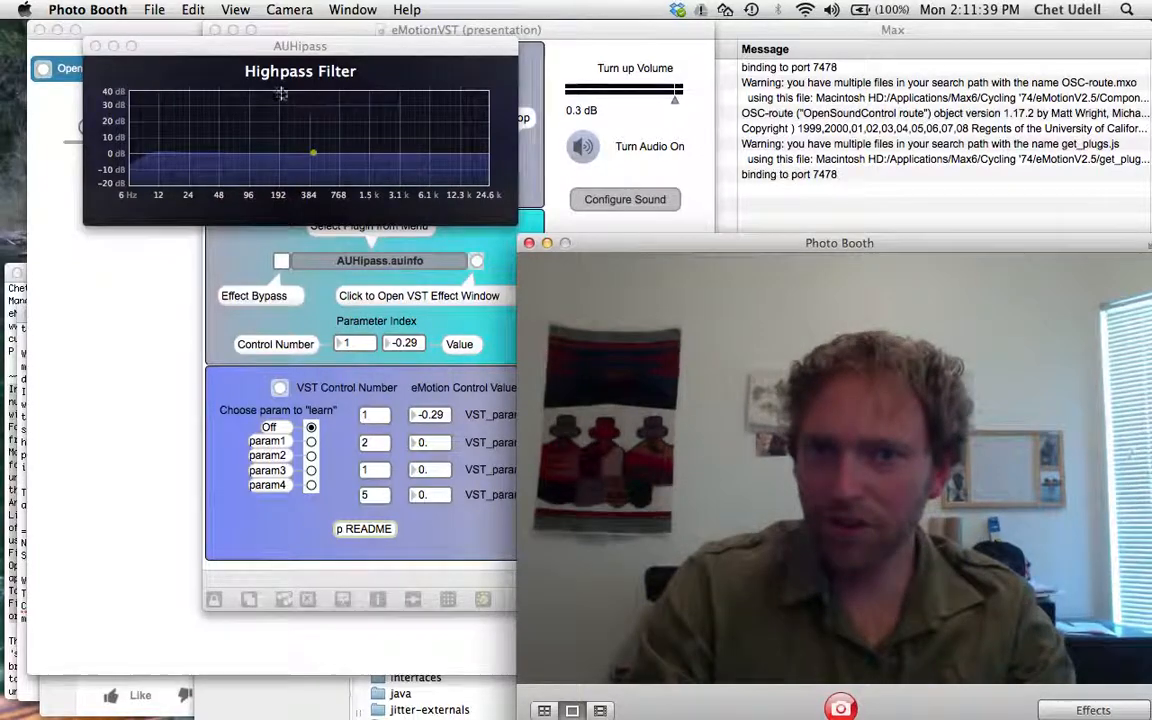
# - Switch to eMotion_DDW and rescale the accelX track in its processing settings to a new minimum of 800 and maximum of 12000
pyautogui.click(150, 297)
pyautogui.press('super+Tab')
pyautogui.press('super+Tab')
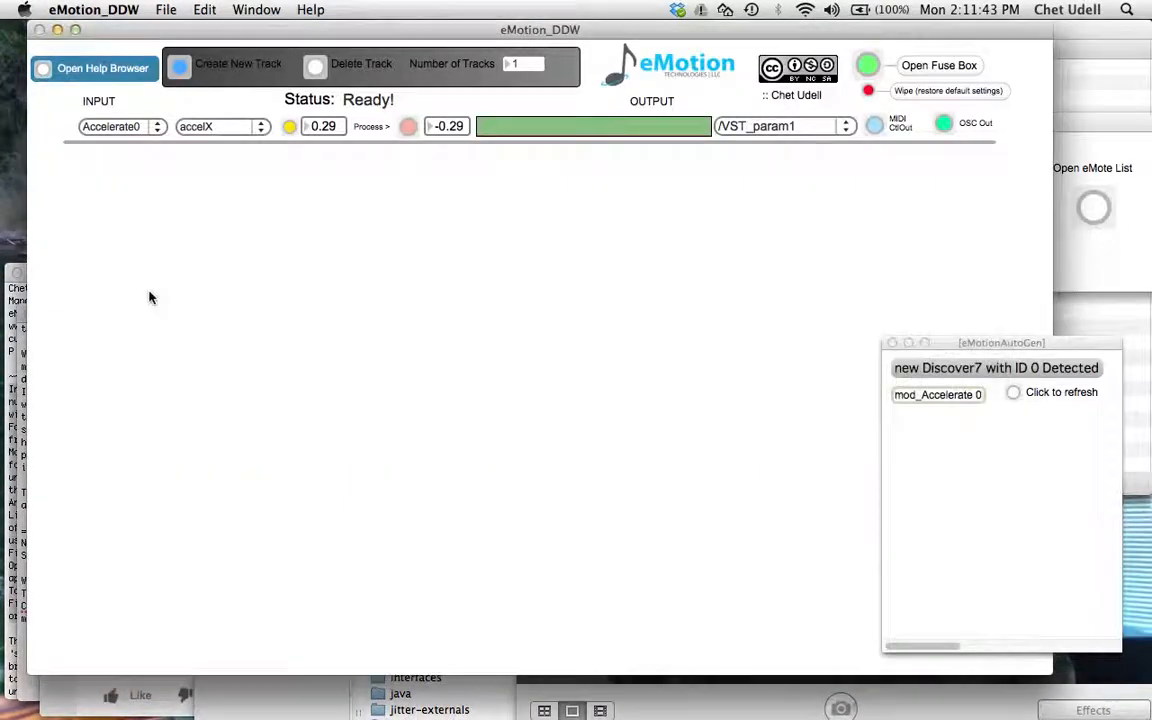
pyautogui.click(409, 128)
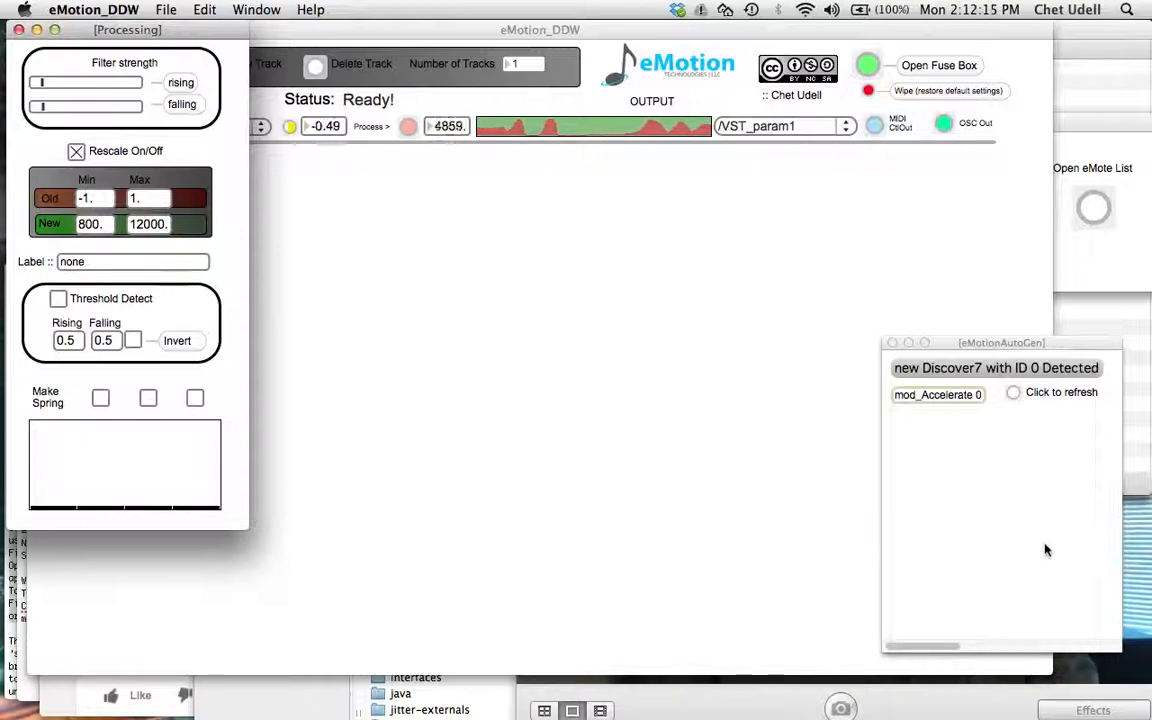
# - Switch to Max and bring the Photo Booth window forward to watch the filter respond to the accelerometer
pyautogui.press('super+Tab')
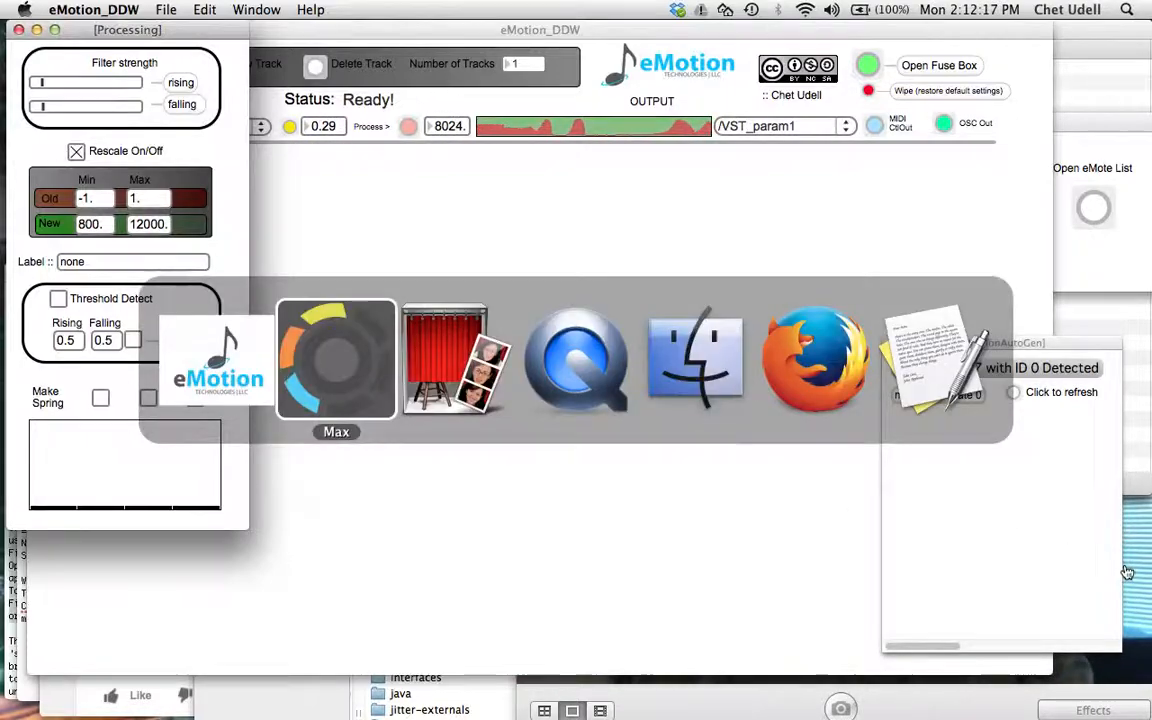
pyautogui.click(1130, 608)
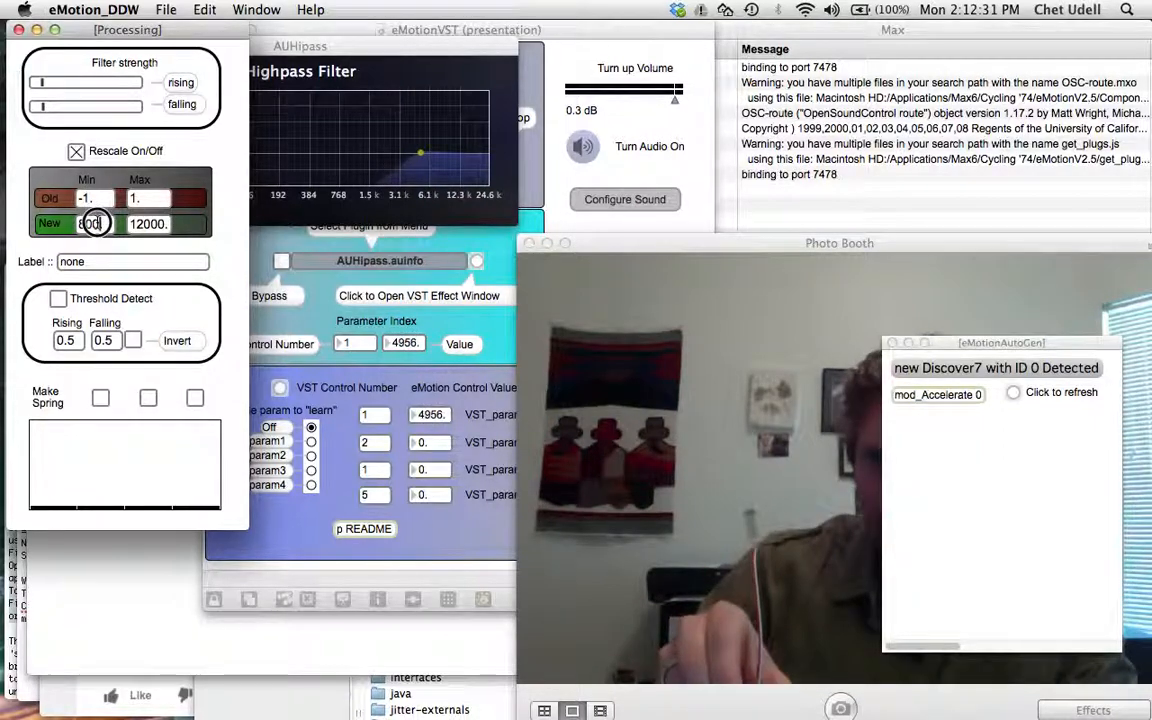
# - Reverse the accelX track's new rescale range in eMotion_DDW to a minimum of 12000 and a maximum of 800, and close its processing settings
pyautogui.write('0')
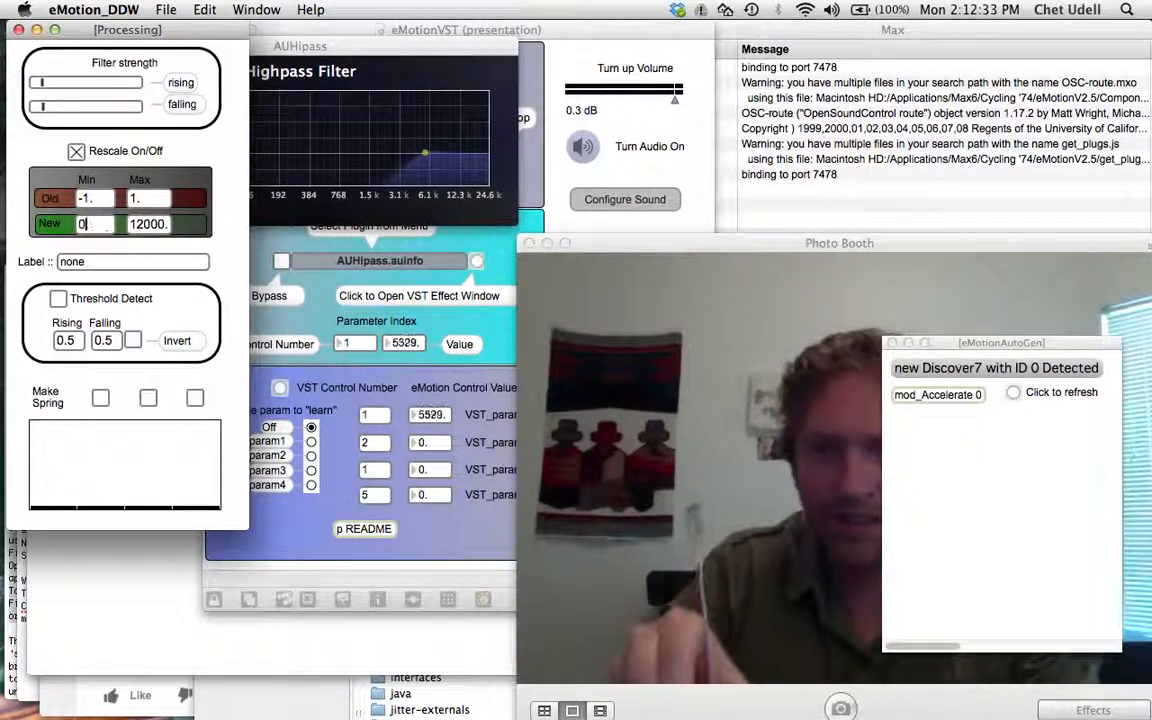
pyautogui.press('Return')
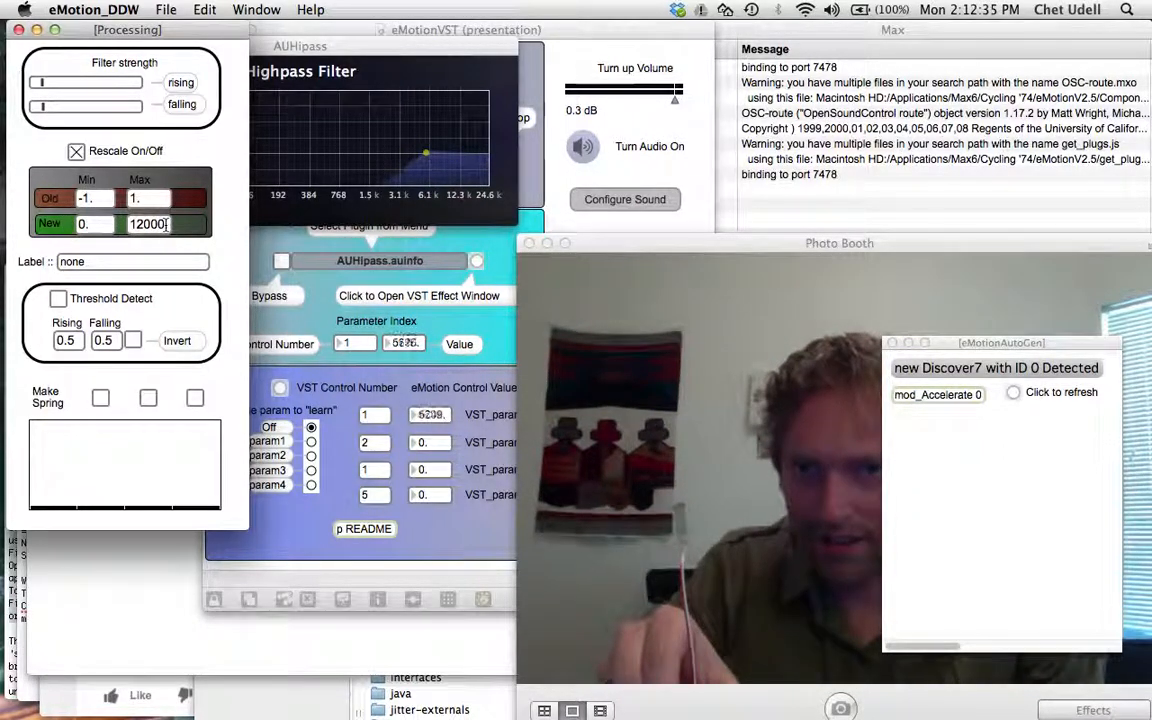
pyautogui.click(95, 224)
pyautogui.write('1200')
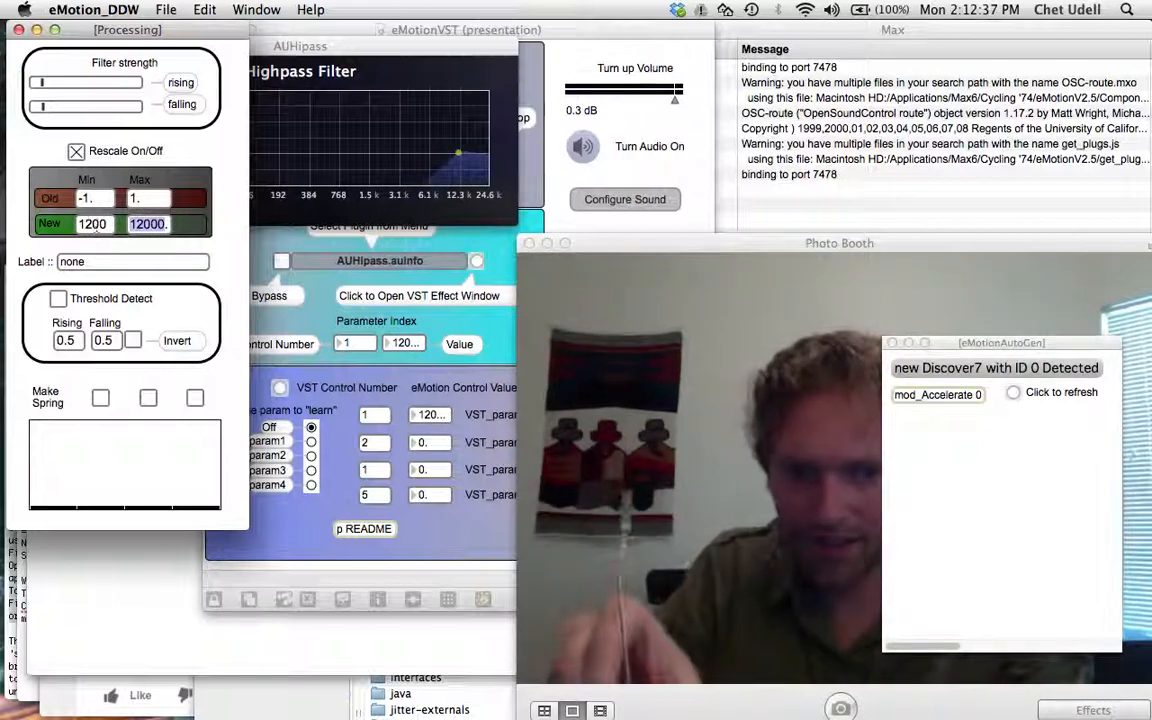
pyautogui.write('800')
pyautogui.press('Return')
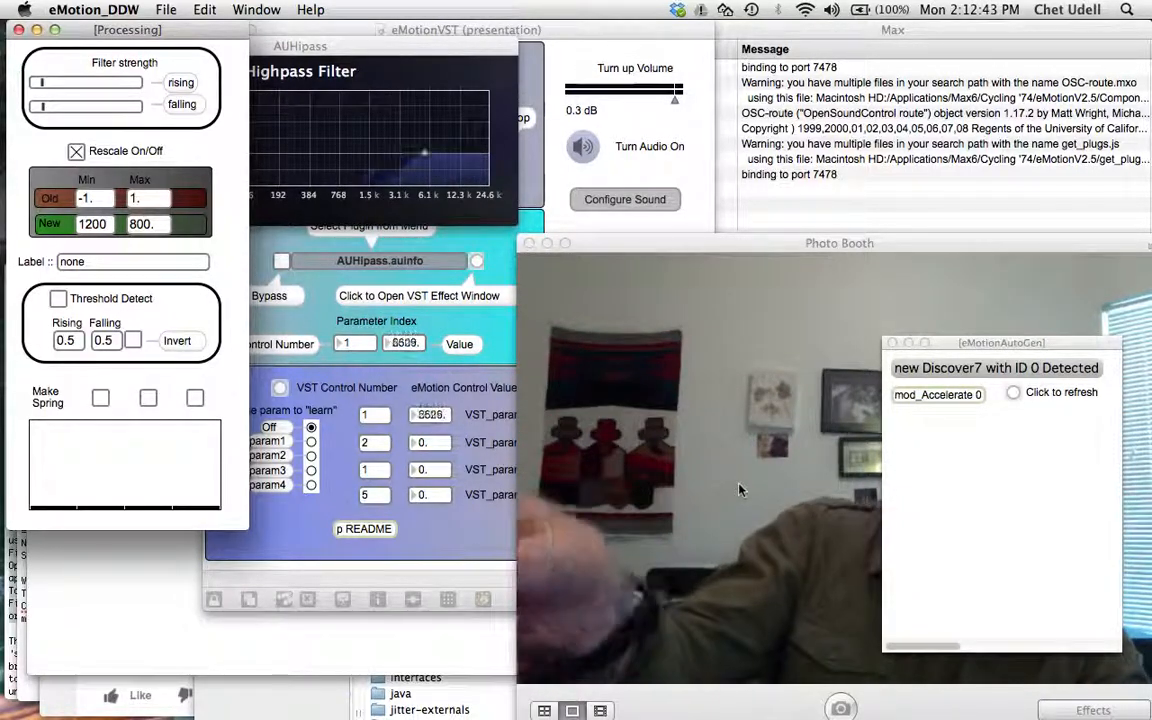
pyautogui.click(18, 30)
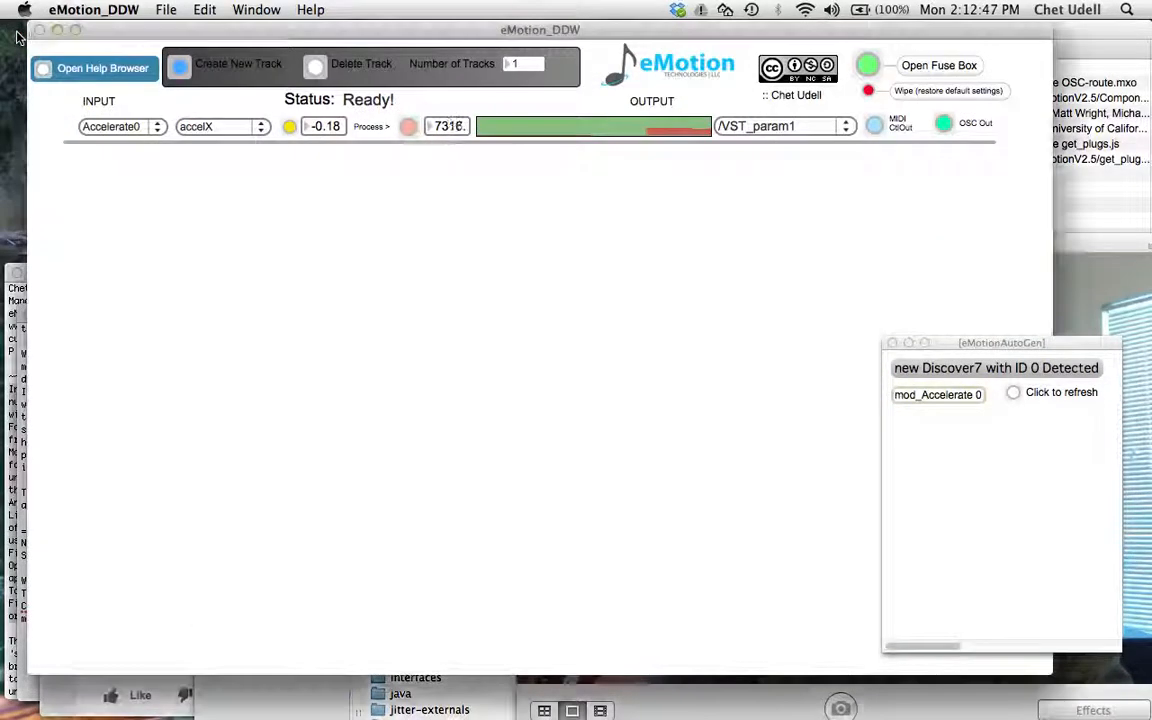
# - Switch to Max to check the AUHipass filter's response to accelX, and return to eMotion_DDW
pyautogui.press('super+Tab')
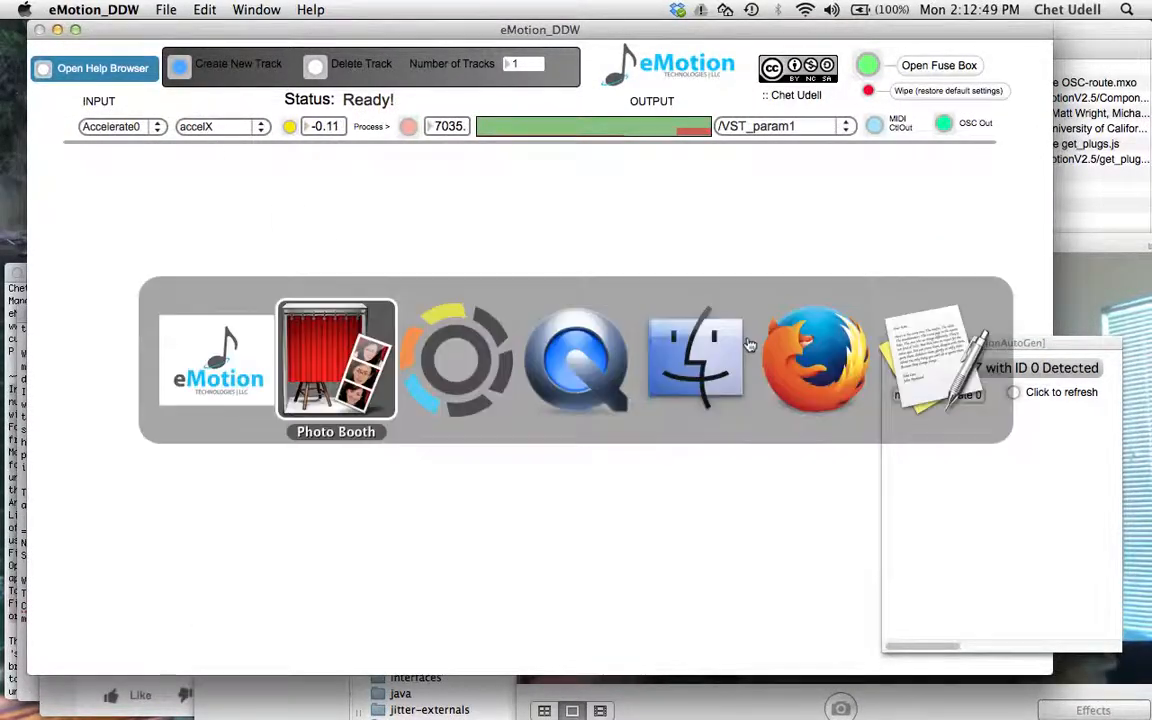
pyautogui.press('super+Tab')
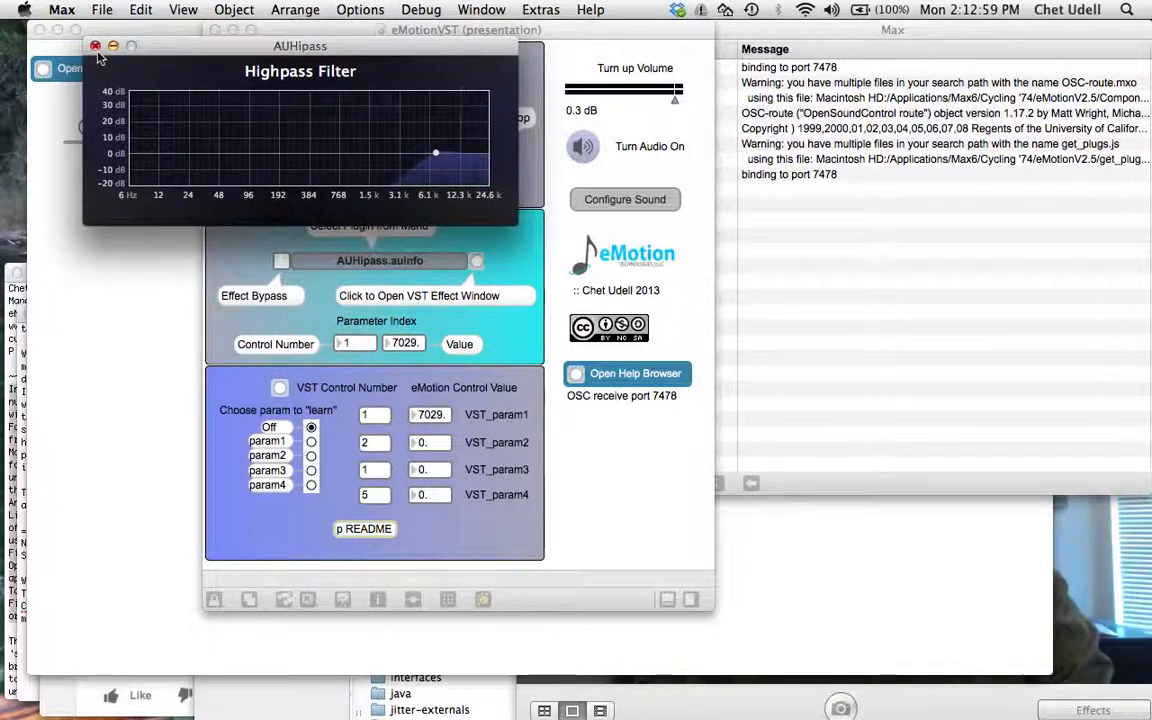
pyautogui.click(177, 380)
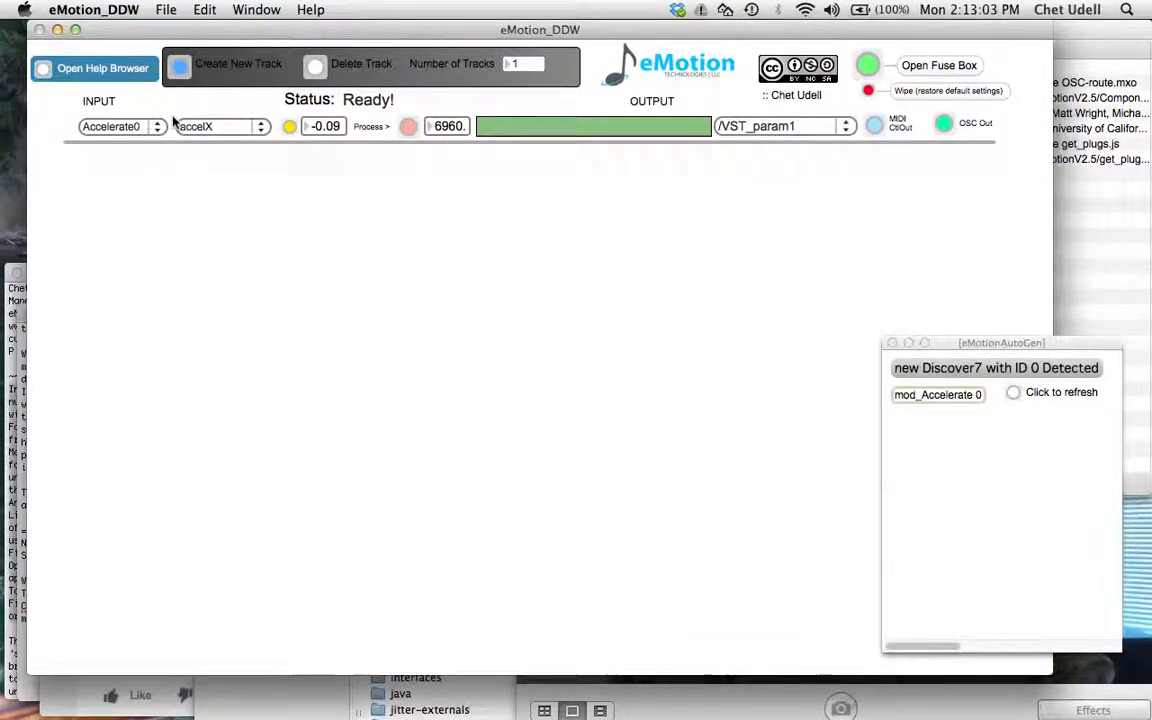
# - Create a second track and set its Accelerate0 input to accelY
pyautogui.click(128, 182)
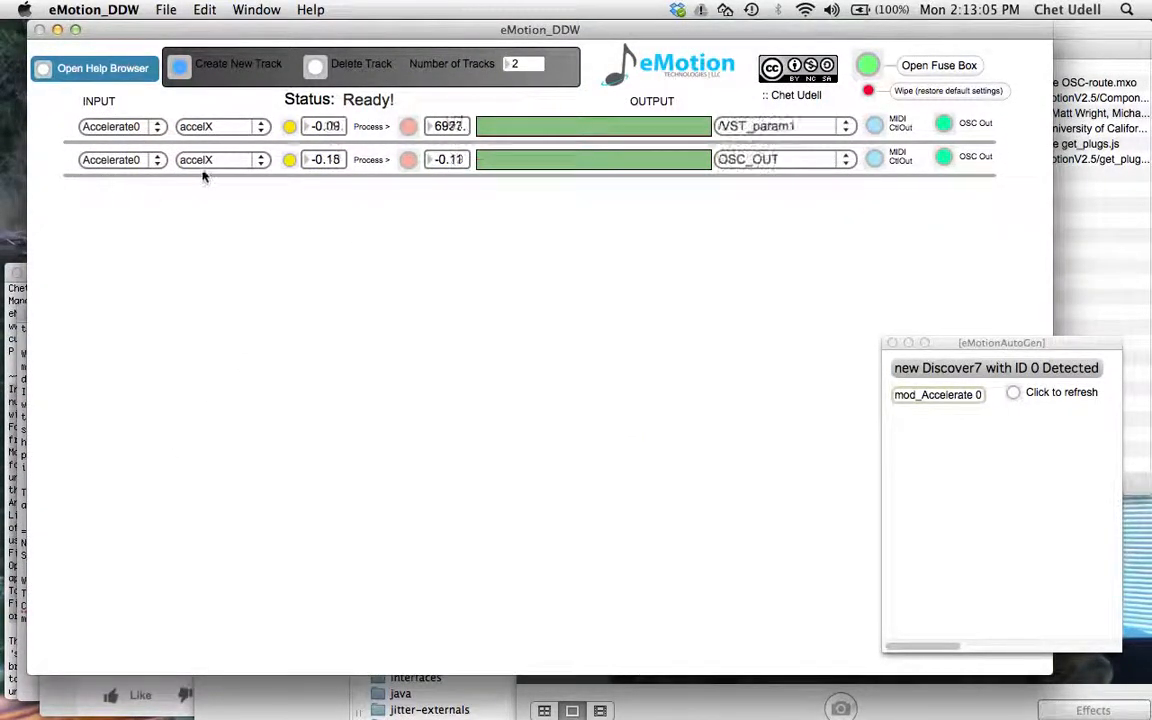
pyautogui.click(219, 160)
pyautogui.click(220, 196)
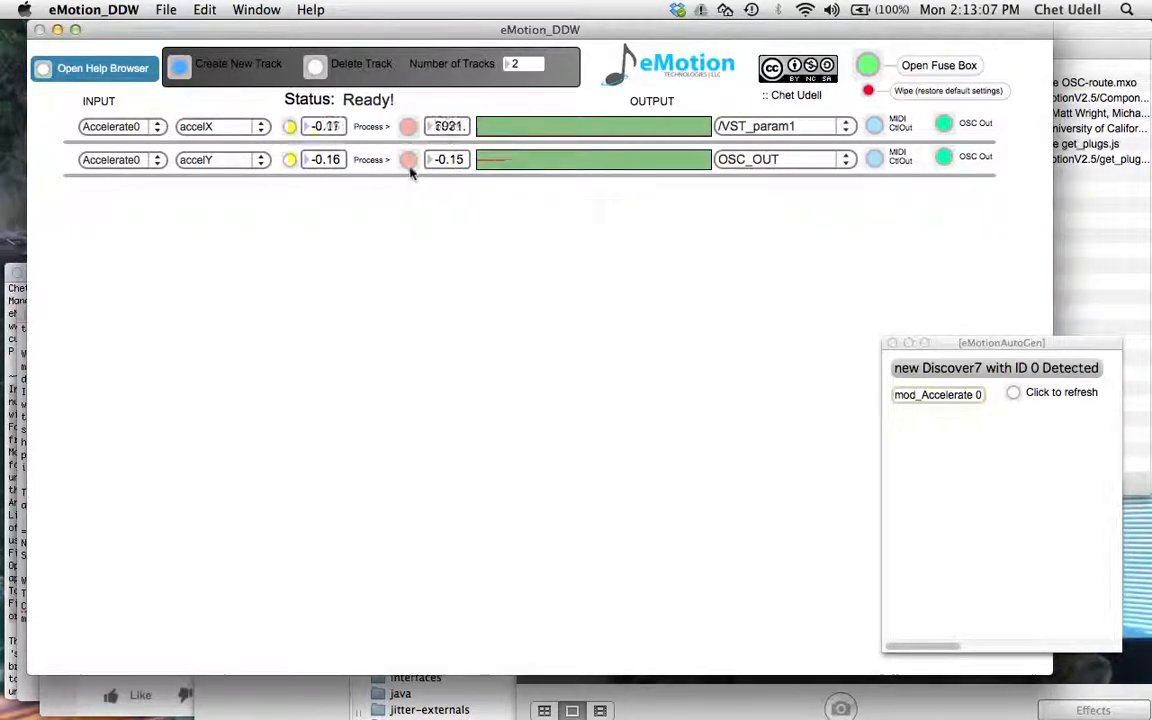
# - Lower the rising and falling filter strength in the accelY track's processing settings
pyautogui.click(409, 166)
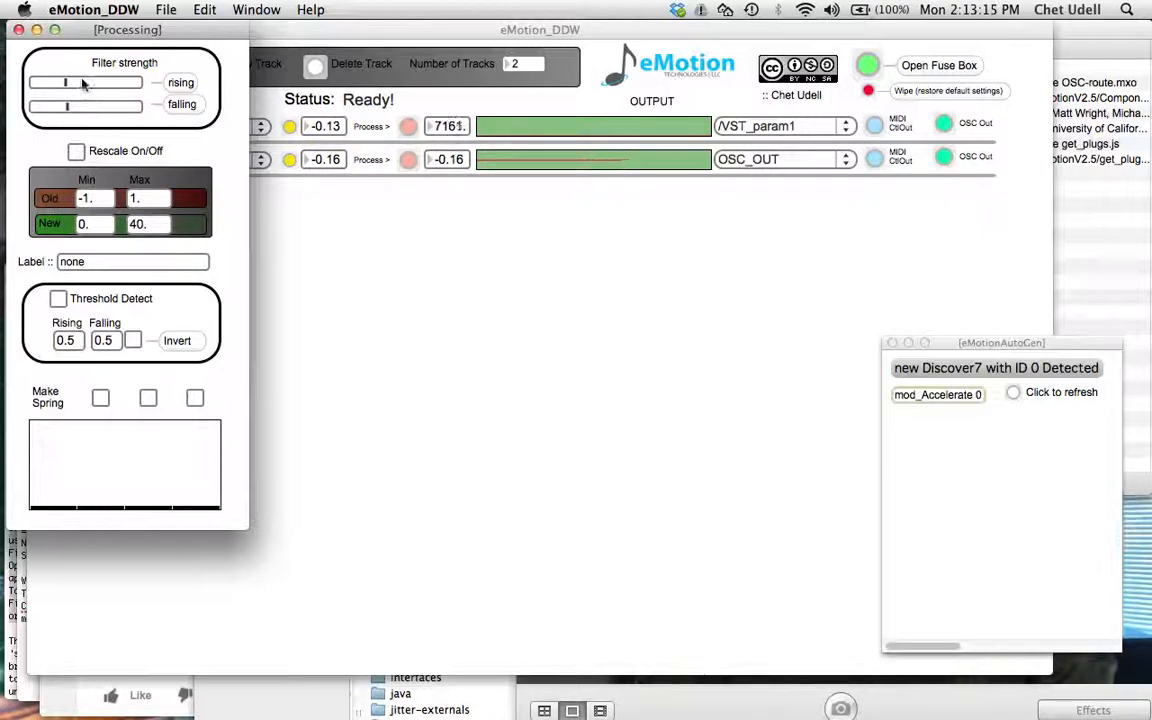
pyautogui.moveTo(58, 84); pyautogui.dragTo(47, 82)
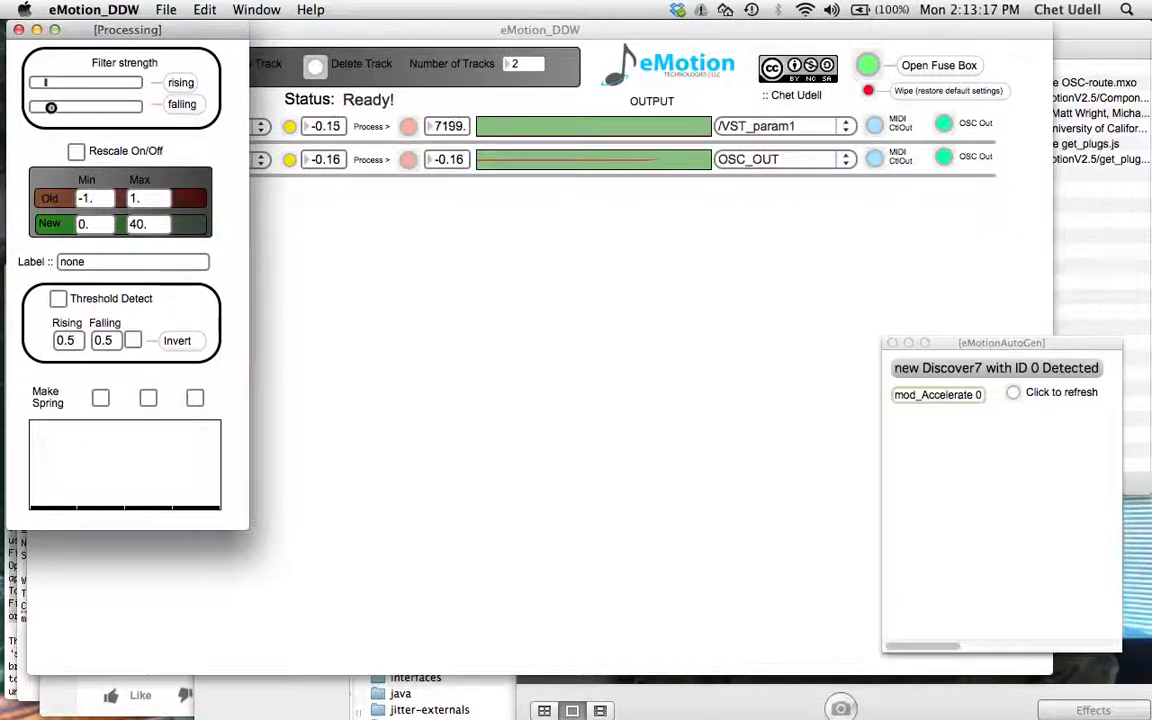
pyautogui.click(17, 30)
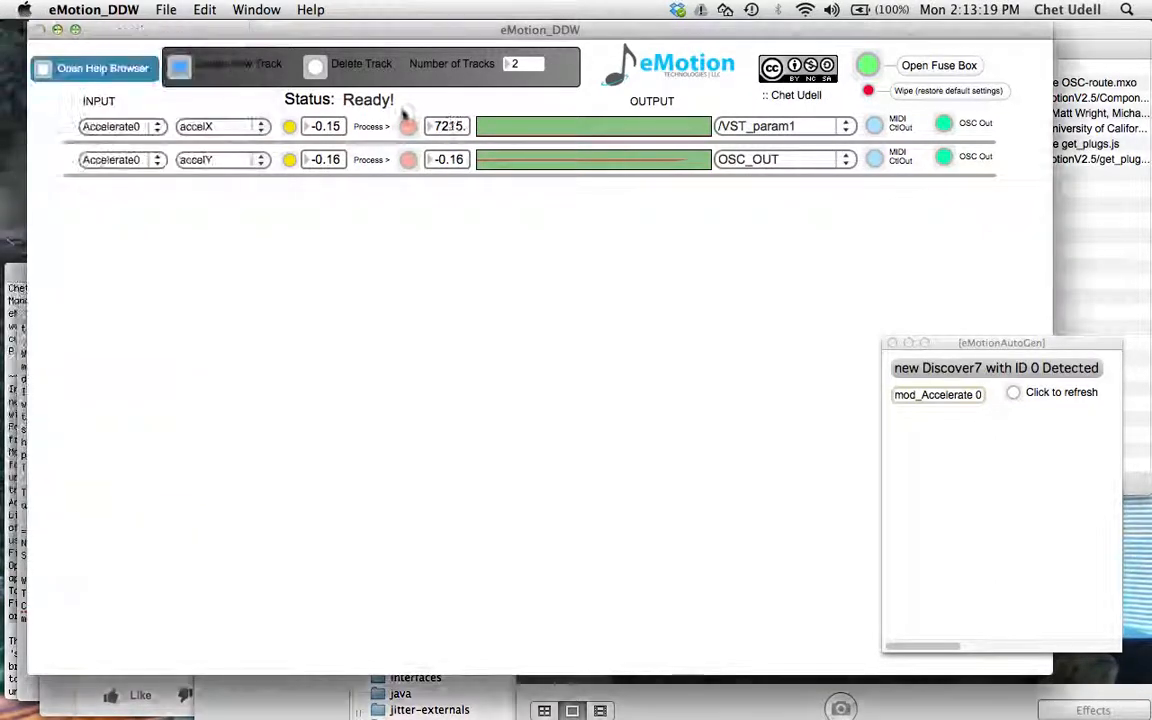
# - Route the accelY track to the /VST_param2 output and switch to Max to check the incoming value
pyautogui.click(771, 162)
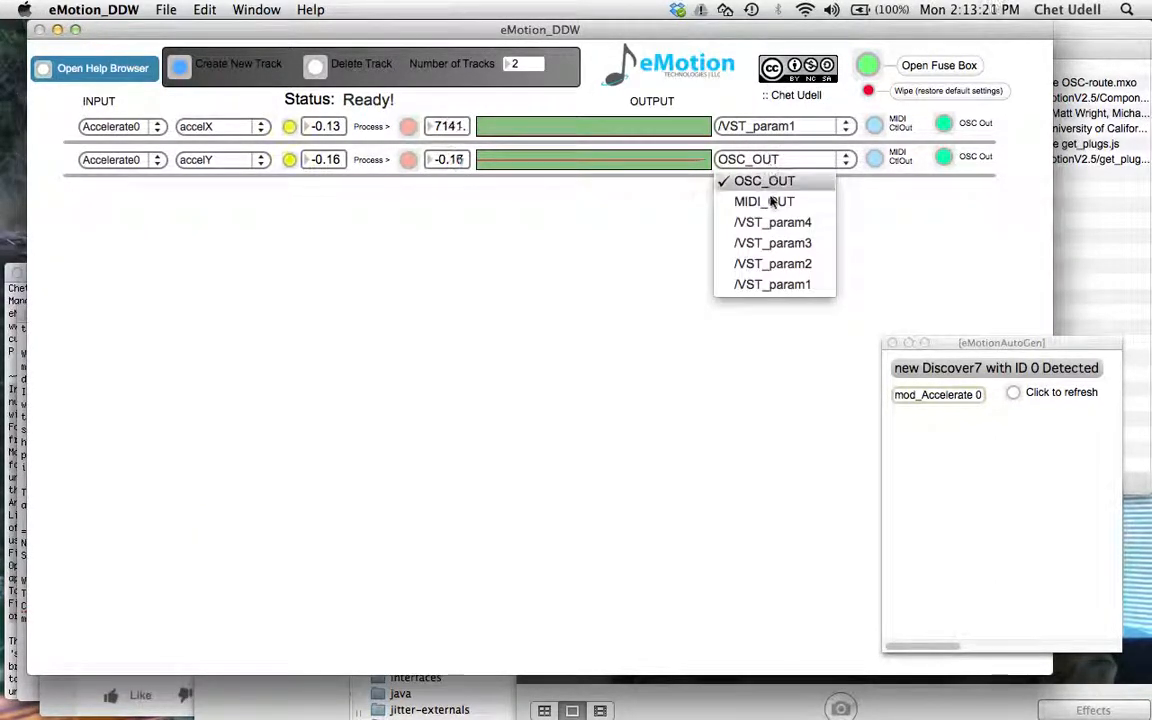
pyautogui.click(771, 266)
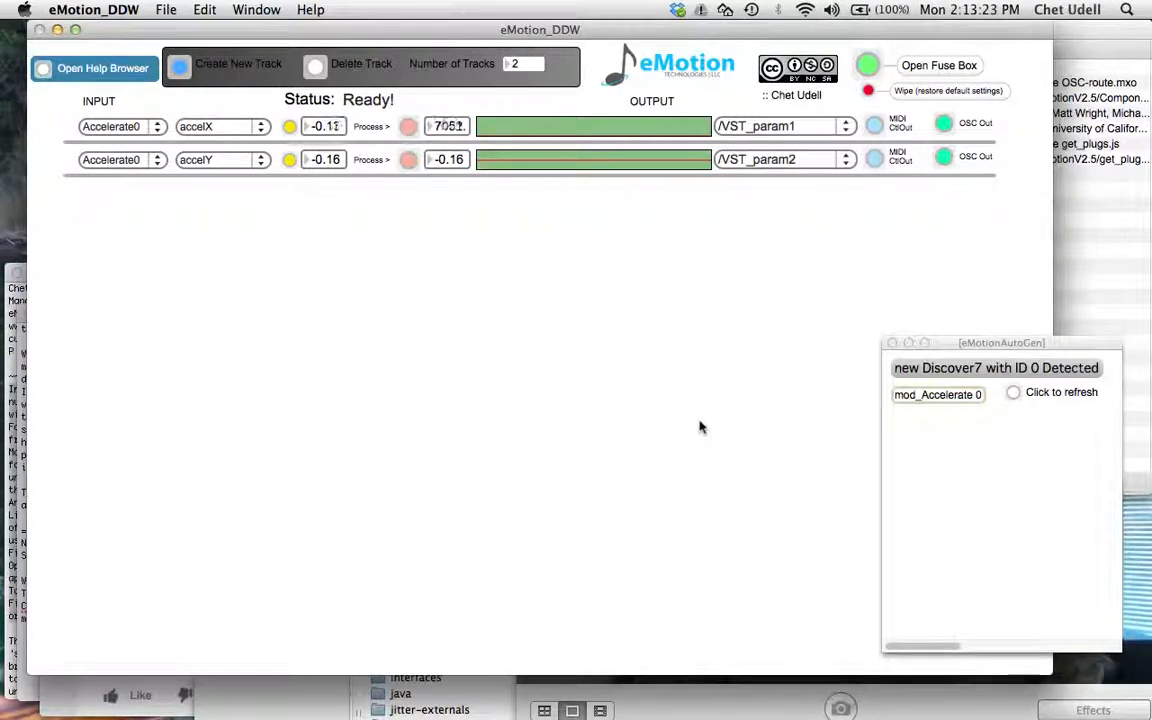
pyautogui.press('super+Tab')
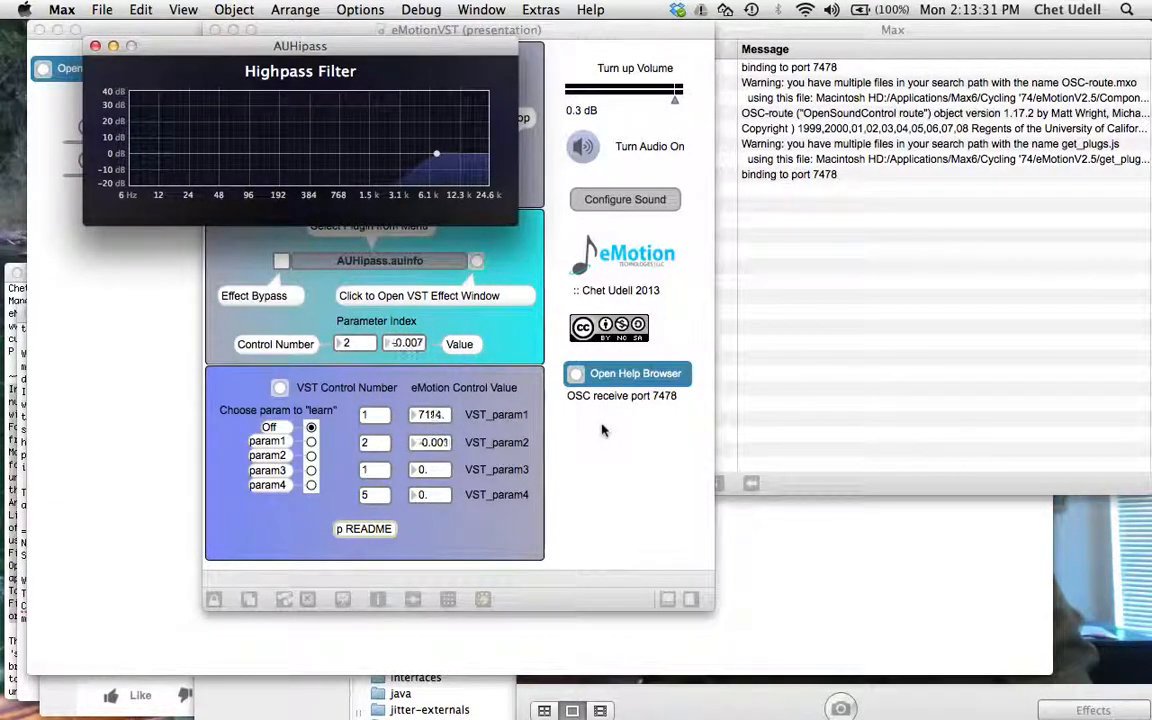
# - Switch to eMotion_DDW and enable rescaling for the accelY track with an old minimum of 0
pyautogui.press('super+Tab')
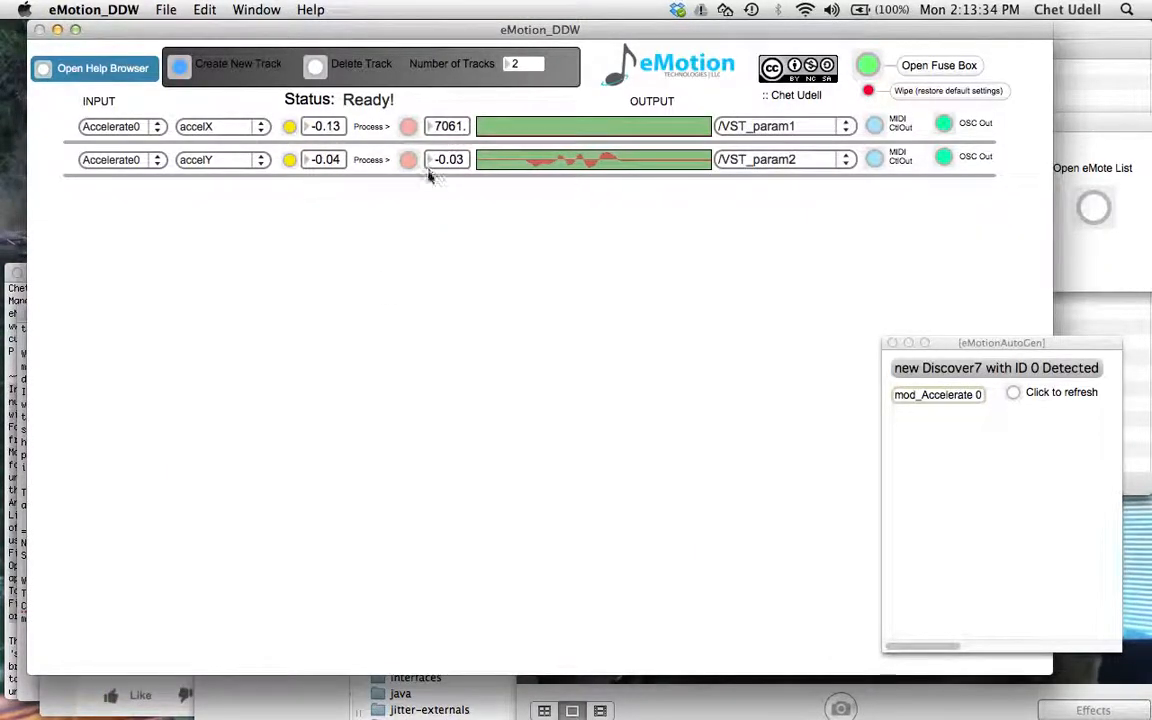
pyautogui.click(408, 160)
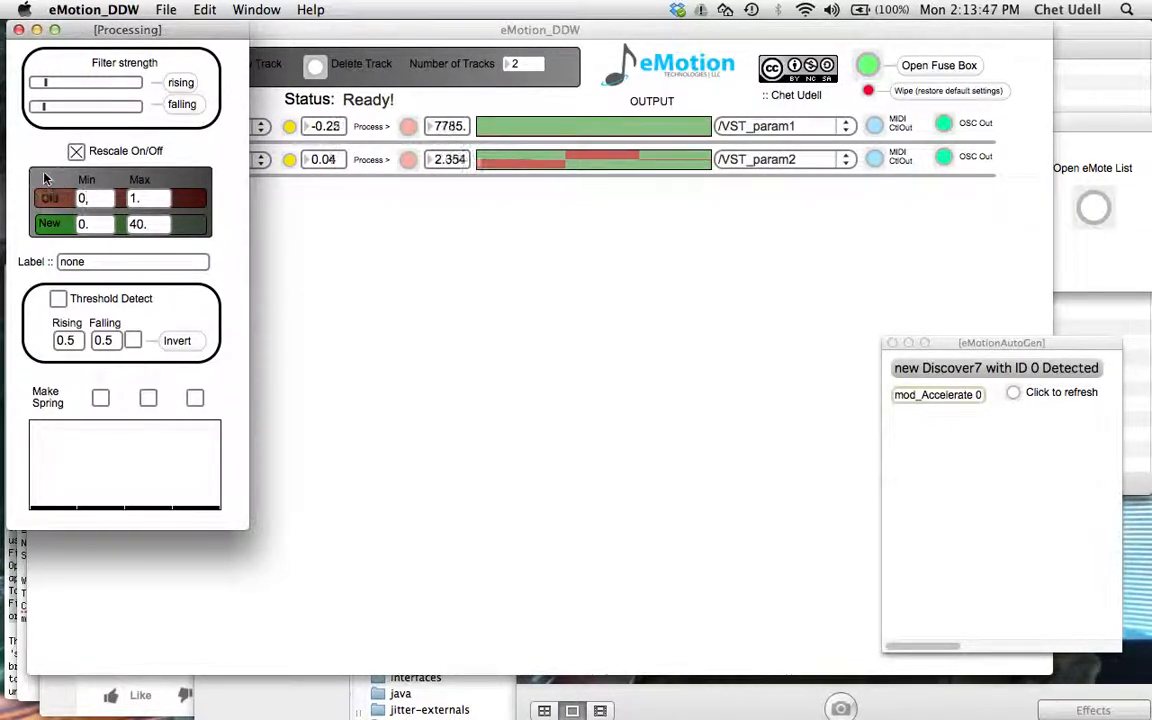
pyautogui.click(18, 30)
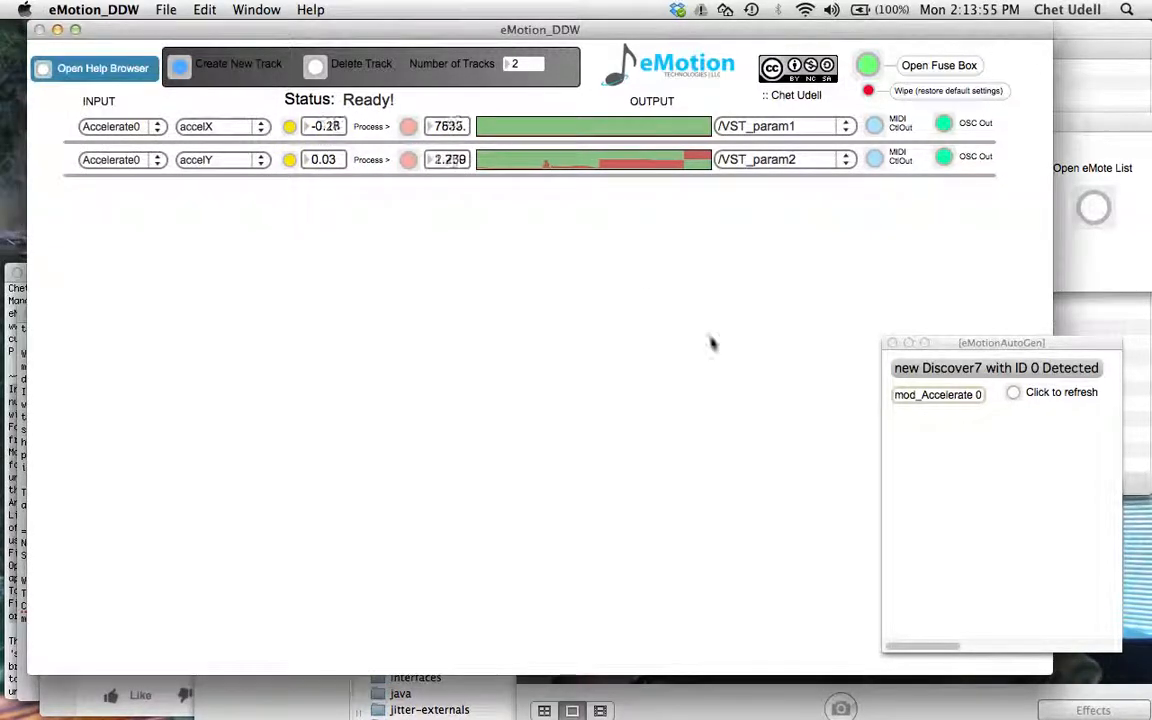
# - Switch to Max and show Photo Booth beside it to watch accelX and accelY drive the filter's frequency and resonance
pyautogui.press('super+Tab')
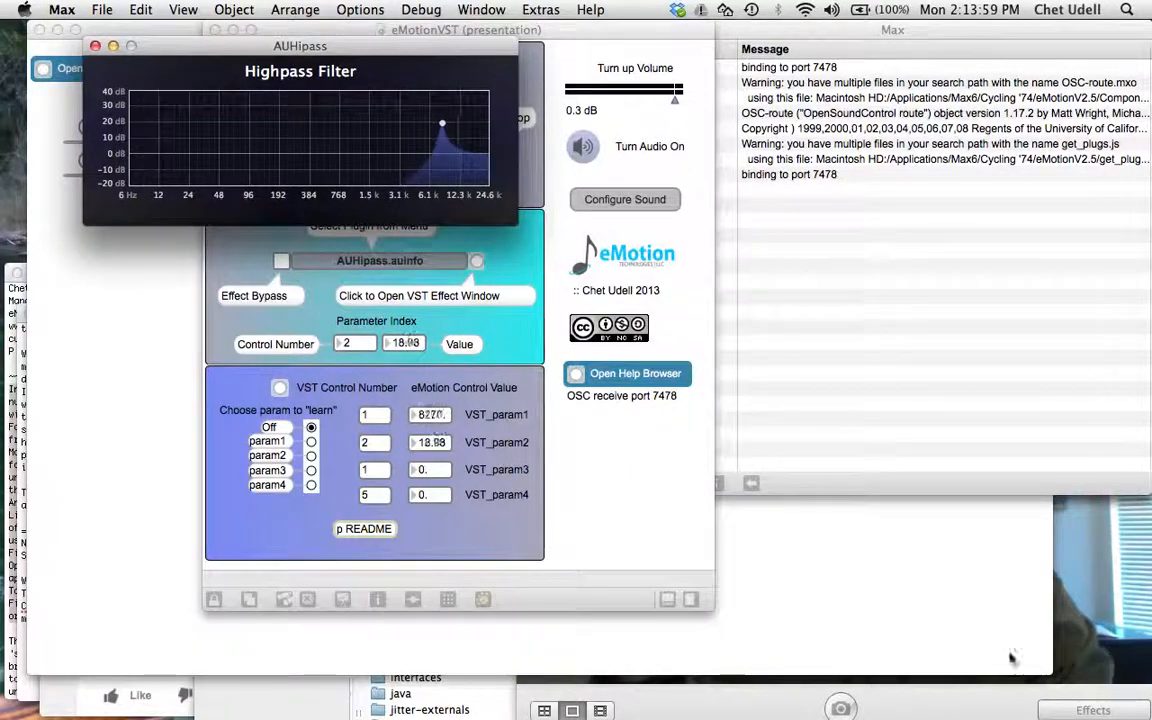
pyautogui.click(1108, 620)
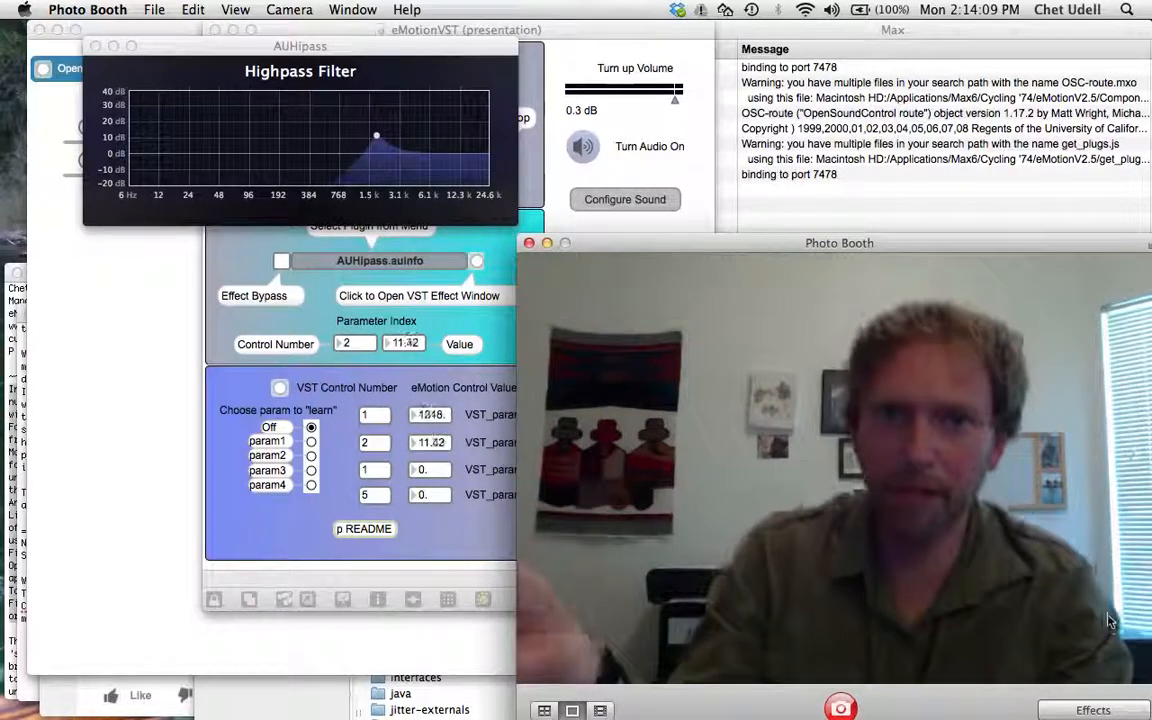
# - Return to eMotion_DDW and set the accelX track's new rescale maximum to 400
pyautogui.click(125, 435)
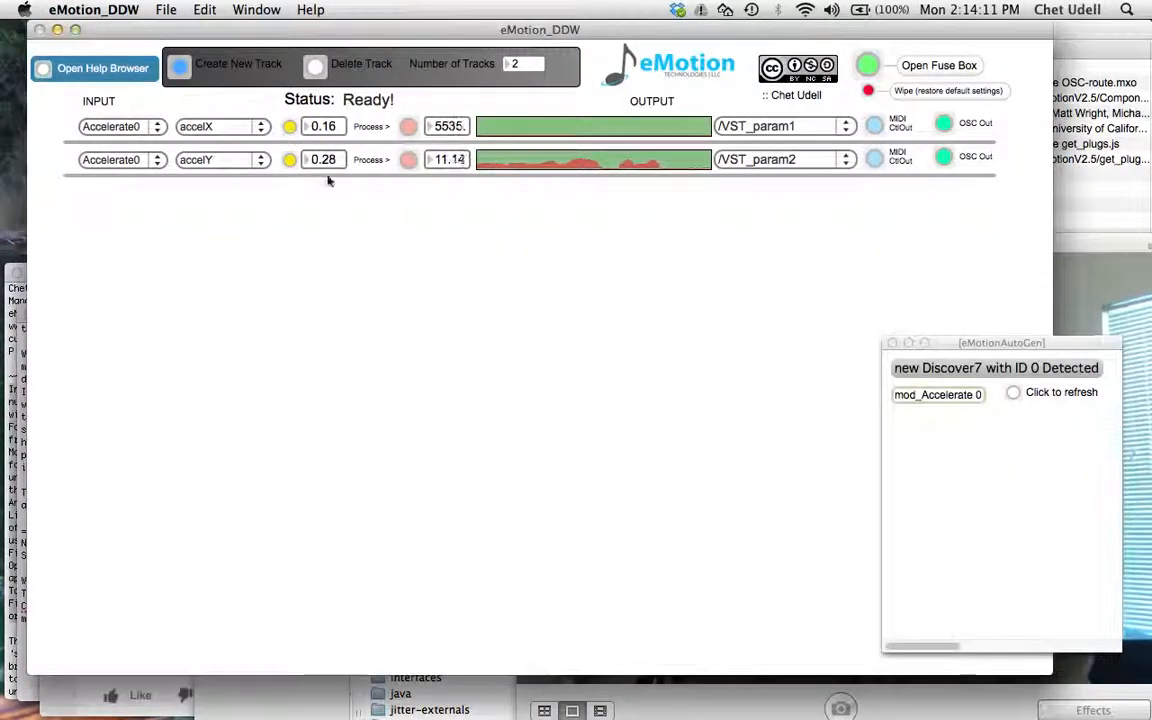
pyautogui.click(408, 127)
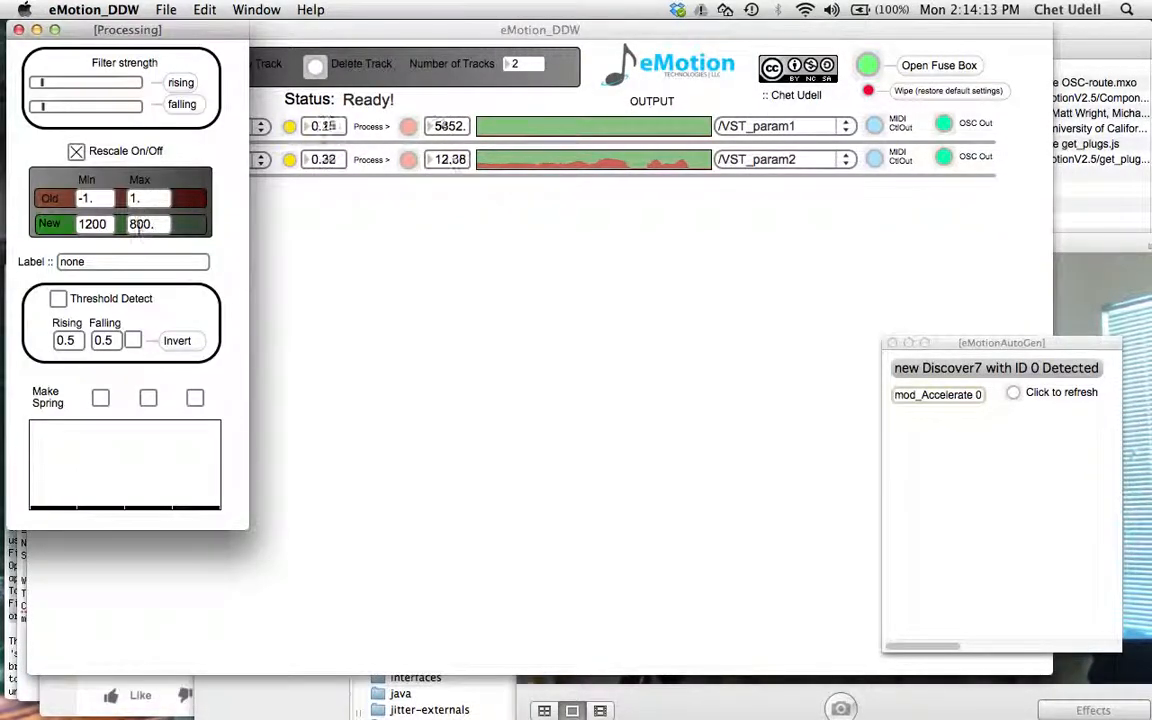
pyautogui.write('4')
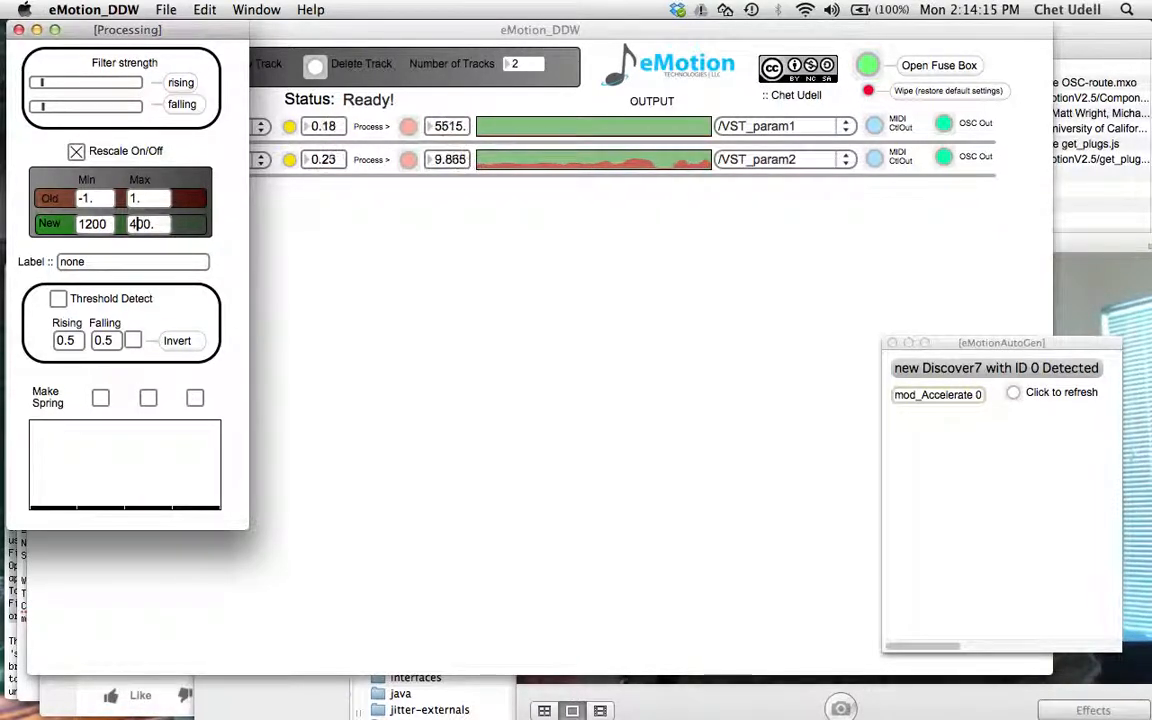
pyautogui.click(18, 30)
# - Bring up Max and Photo Booth together to observe the filter curve with the adjusted accelX range
pyautogui.click(1100, 305)
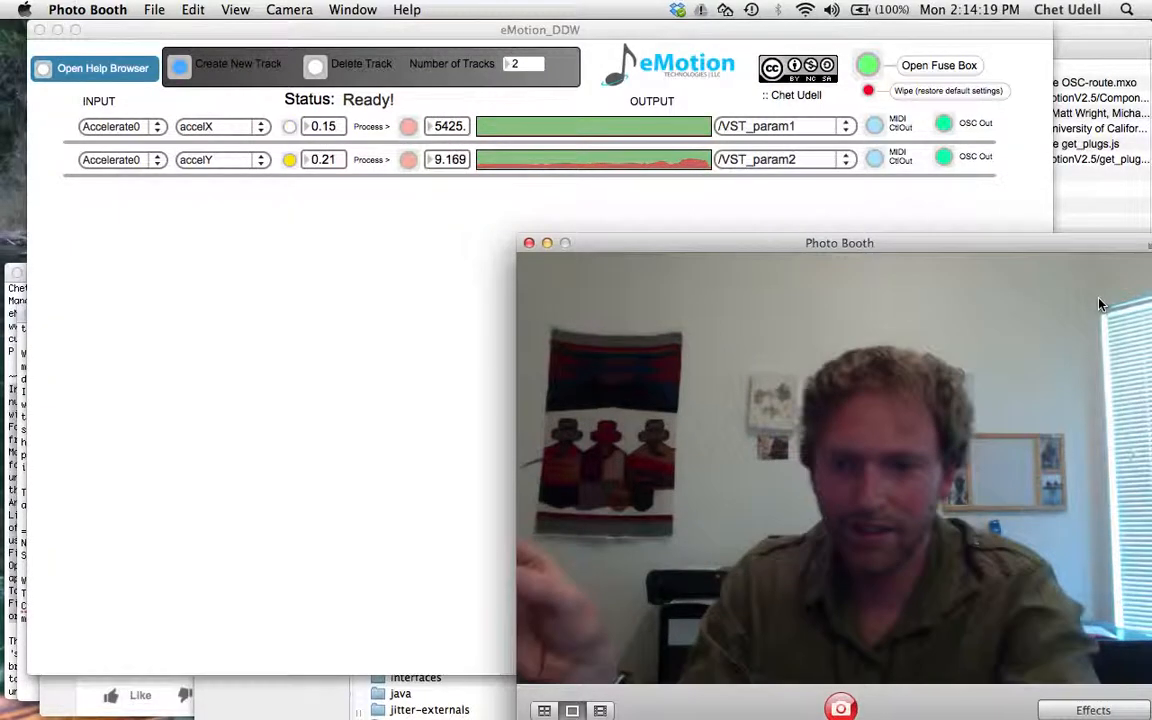
pyautogui.press('super+Tab')
pyautogui.click(1032, 614)
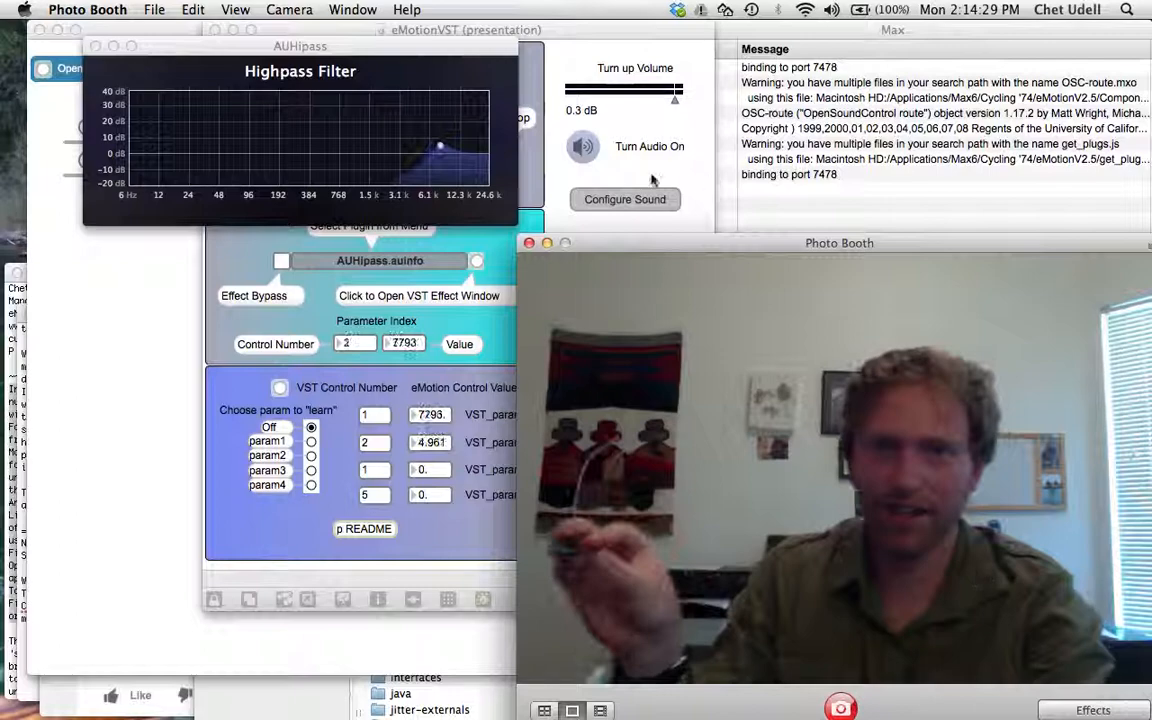
# - Start the soundfile playing in eMotionVST and bring the AUHipass window forward to demonstrate the motion-controlled filter
pyautogui.click(596, 224)
pyautogui.click(333, 145)
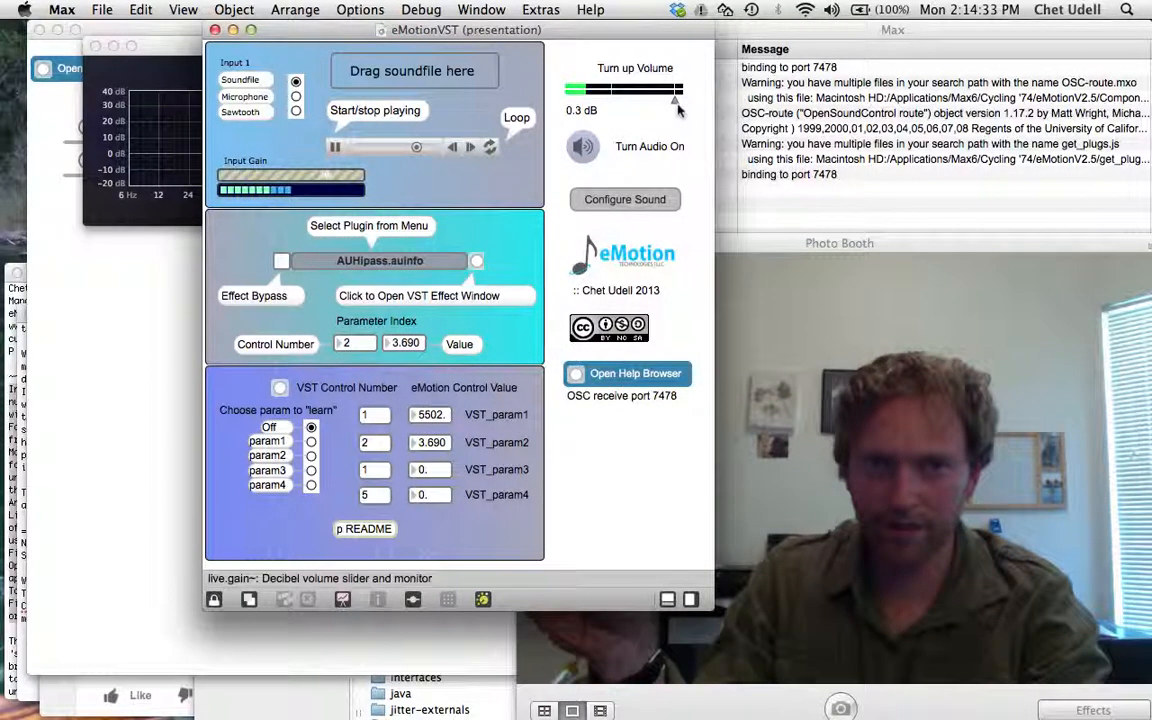
pyautogui.click(165, 219)
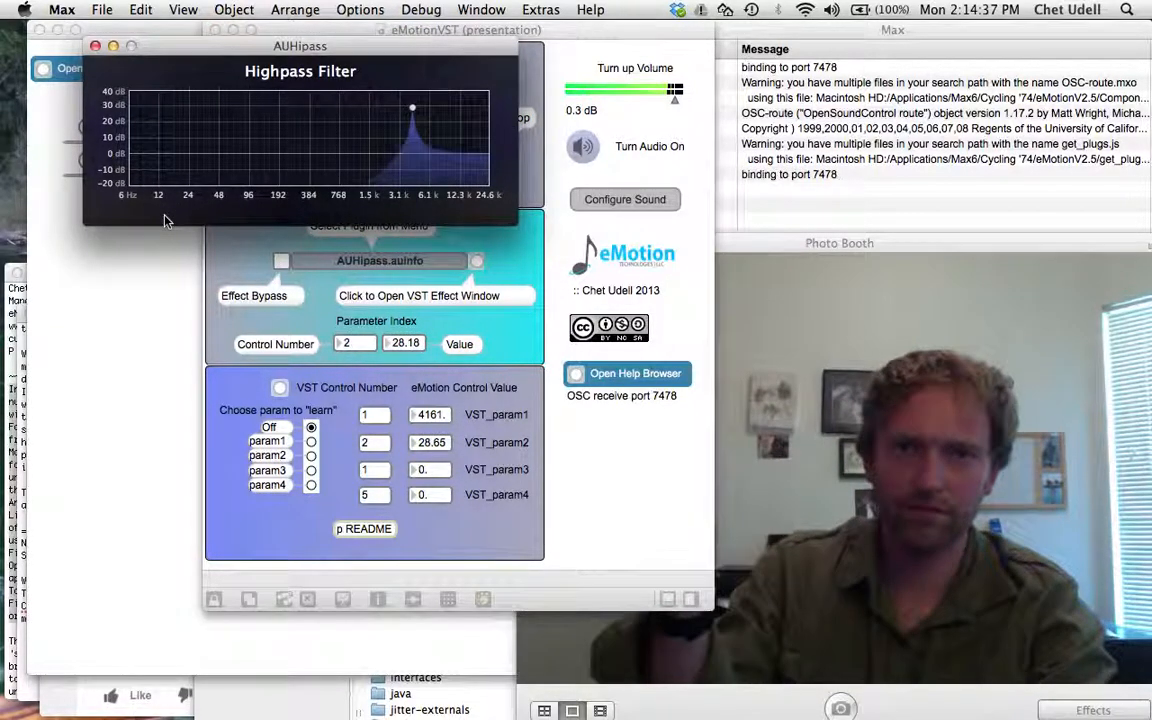
pyautogui.click(843, 380)
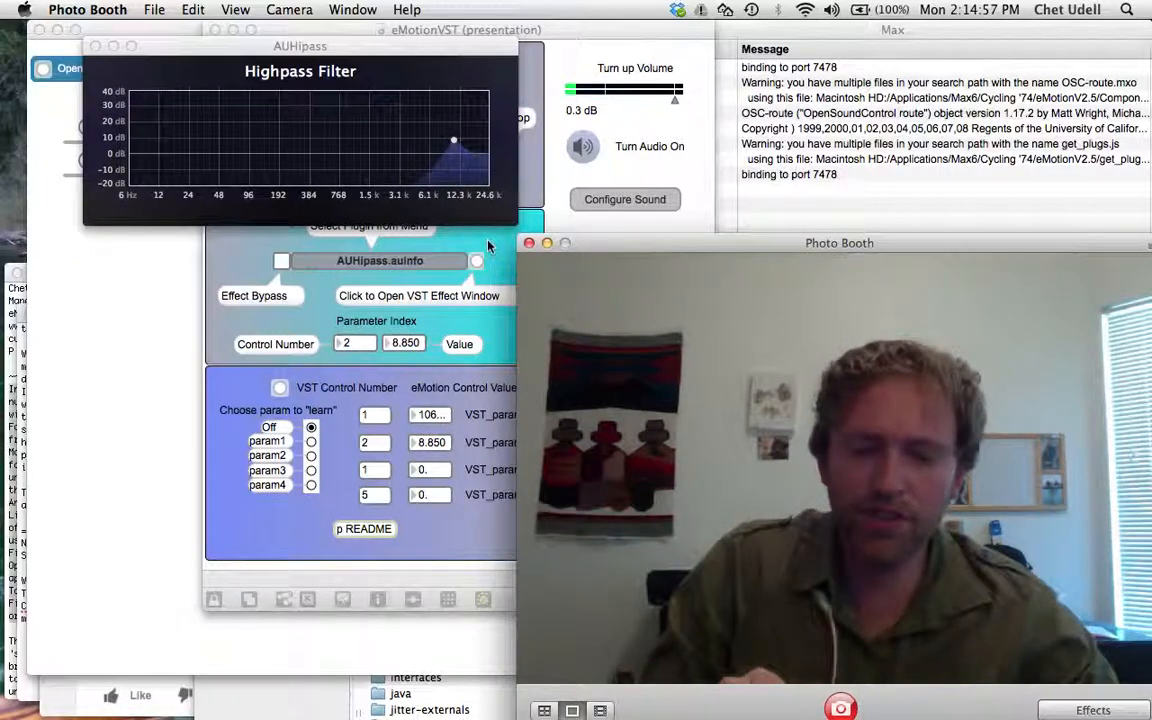
# - Close the AUHipass effect window and move the eMotionVST window aside to uncover the eMotion_DDW track inputs
pyautogui.click(95, 47)
pyautogui.click(430, 30)
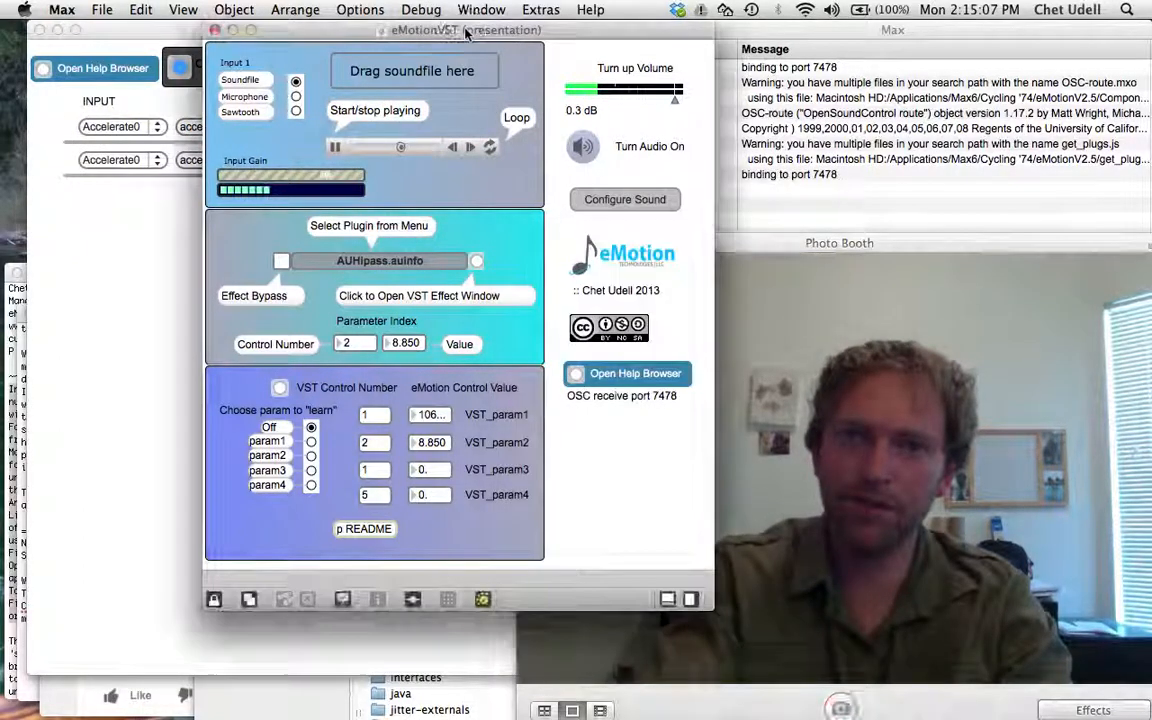
pyautogui.moveTo(430, 30); pyautogui.dragTo(661, 31)
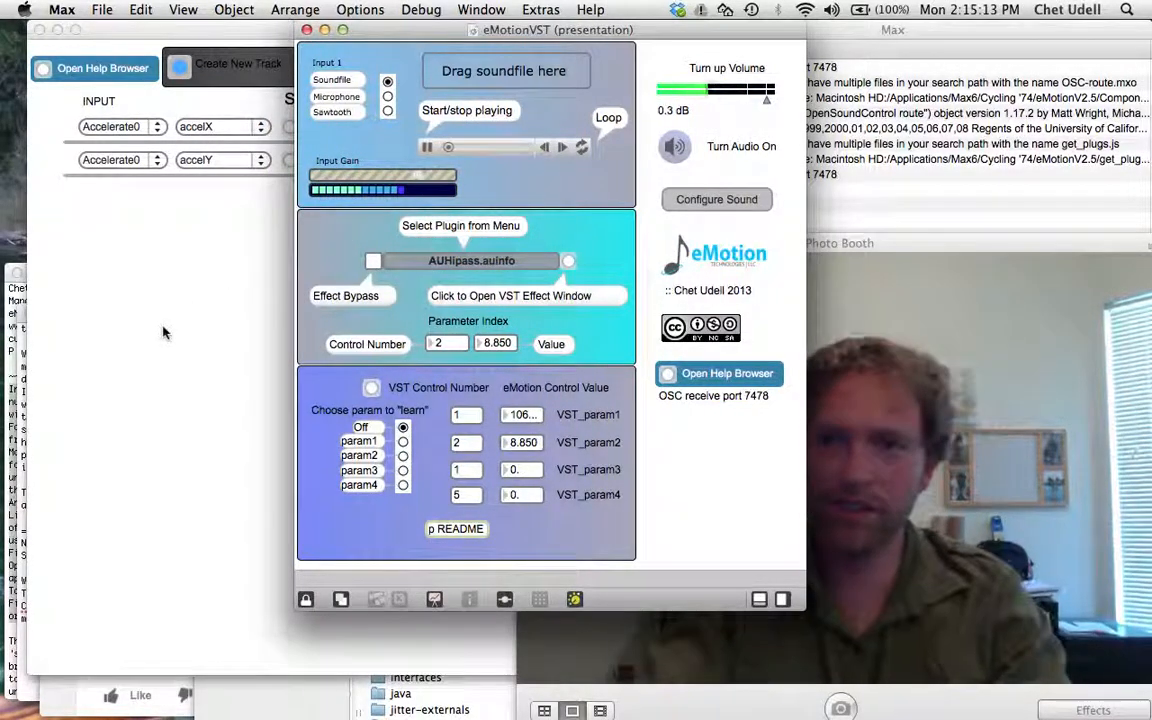